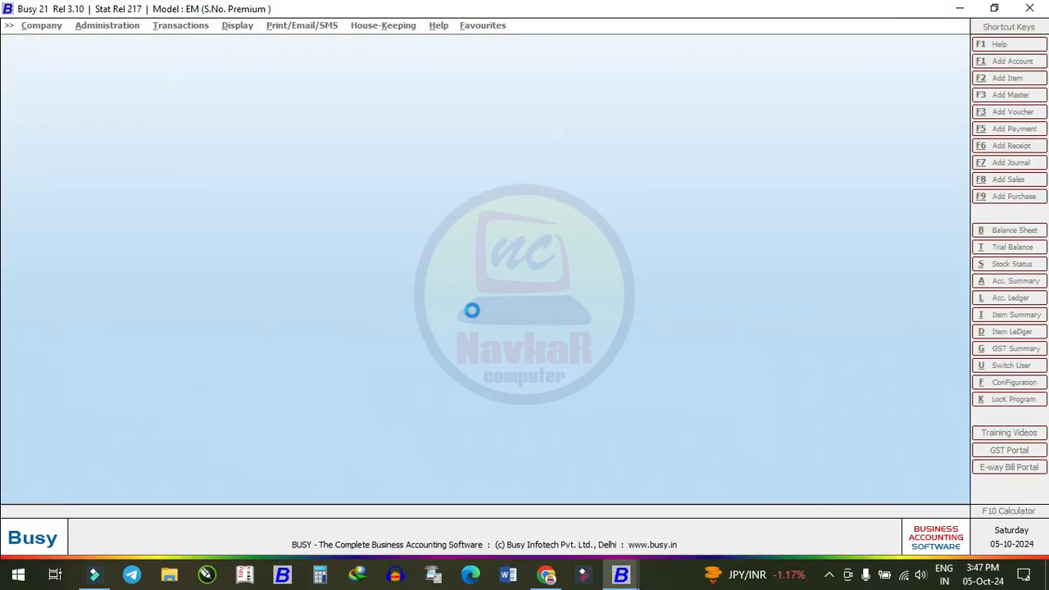
- Dismiss the security notice and open the RAMDEV KIRANA STORE company for F.Y. 2024-25
click(606, 313)
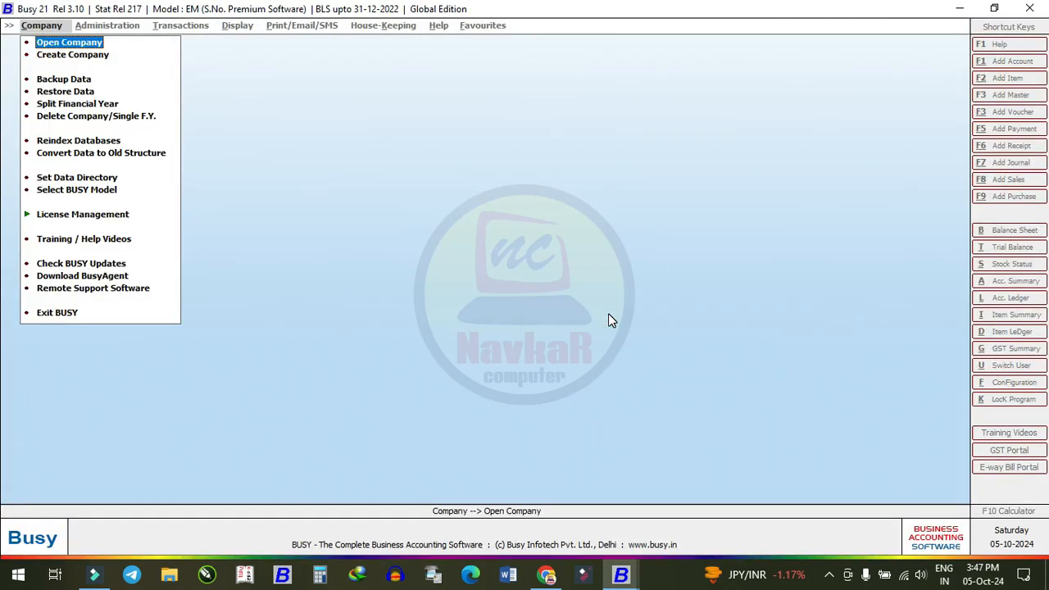
key(Return)
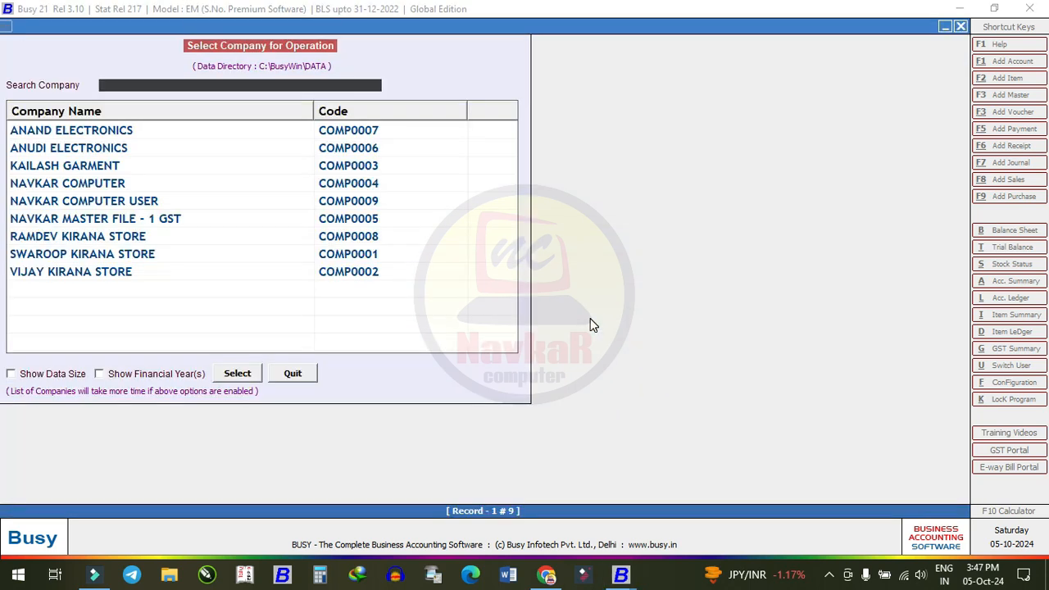
key(Down)
key(Down)
key(Down)
key(Down)
key(Down)
key(Down)
key(Down)
key(Down)
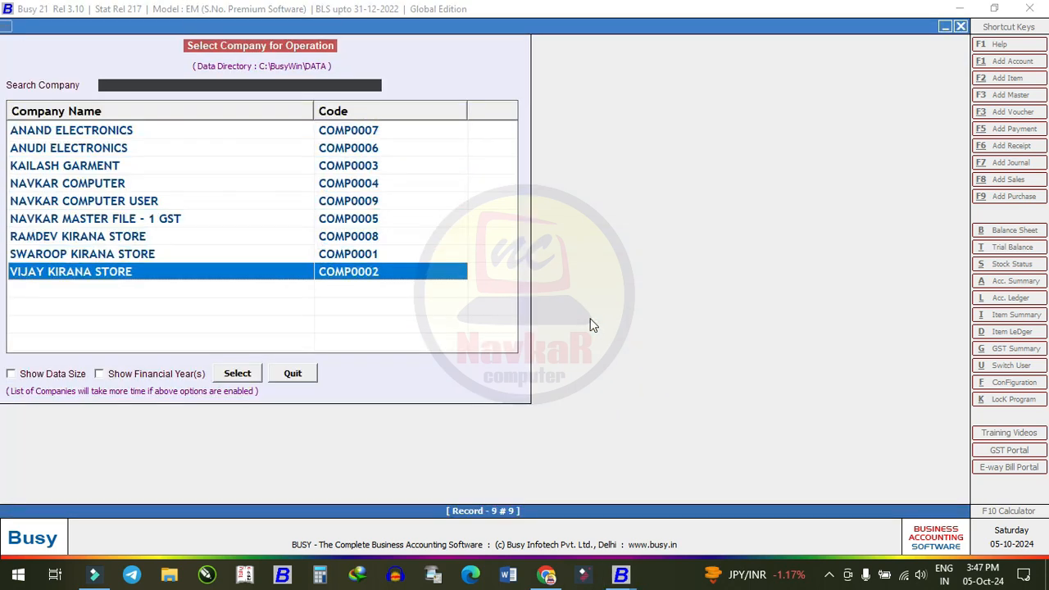
key(Up)
key(Up)
key(Return)
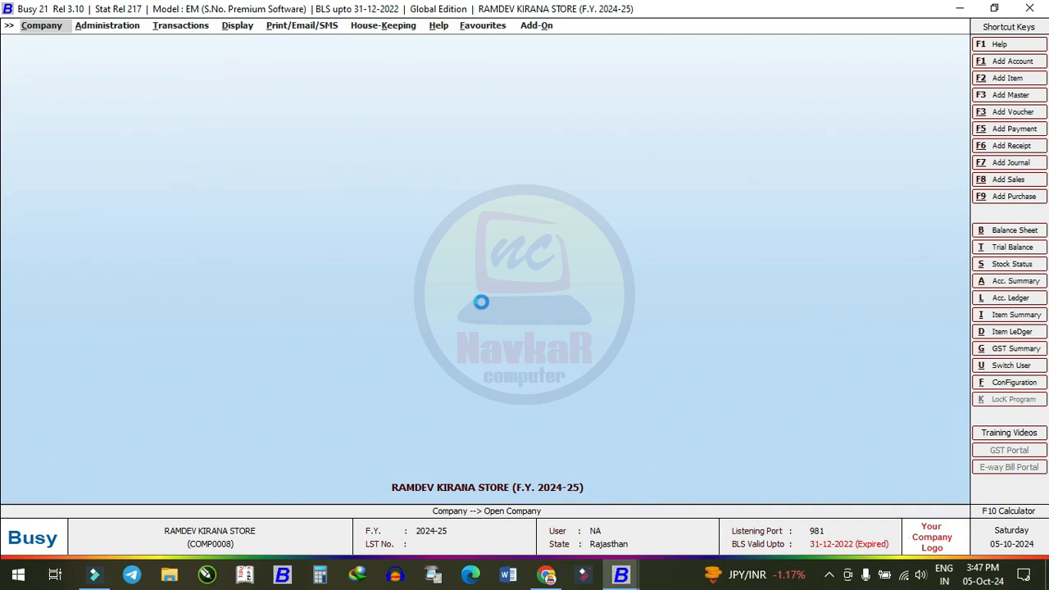
- Expand Administration > Masters > Bulk Updation and highlight Multiple Account Creation/Modification
key(Right)
key(Return)
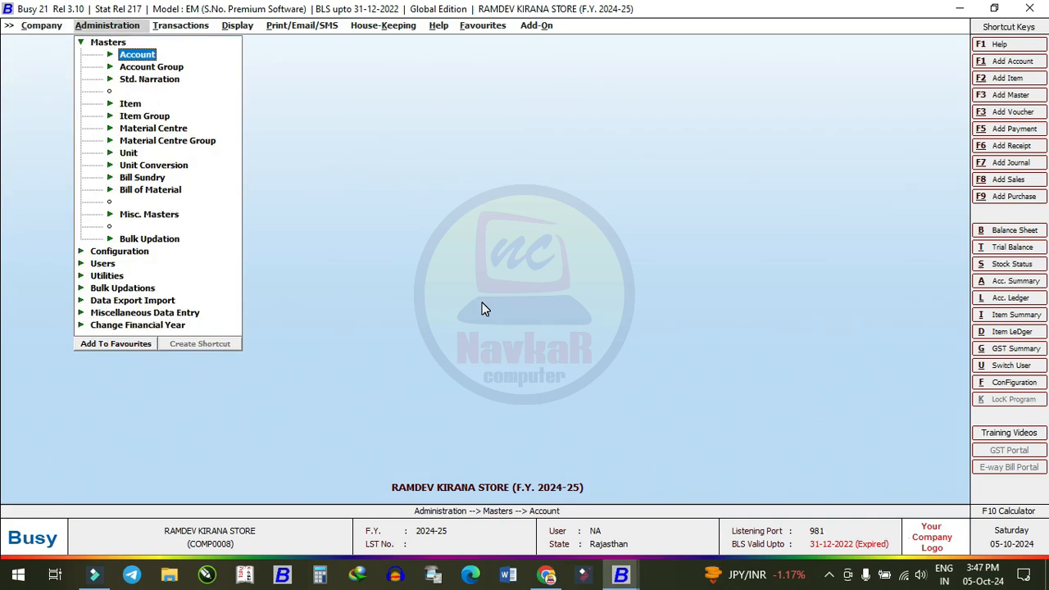
key(Return)
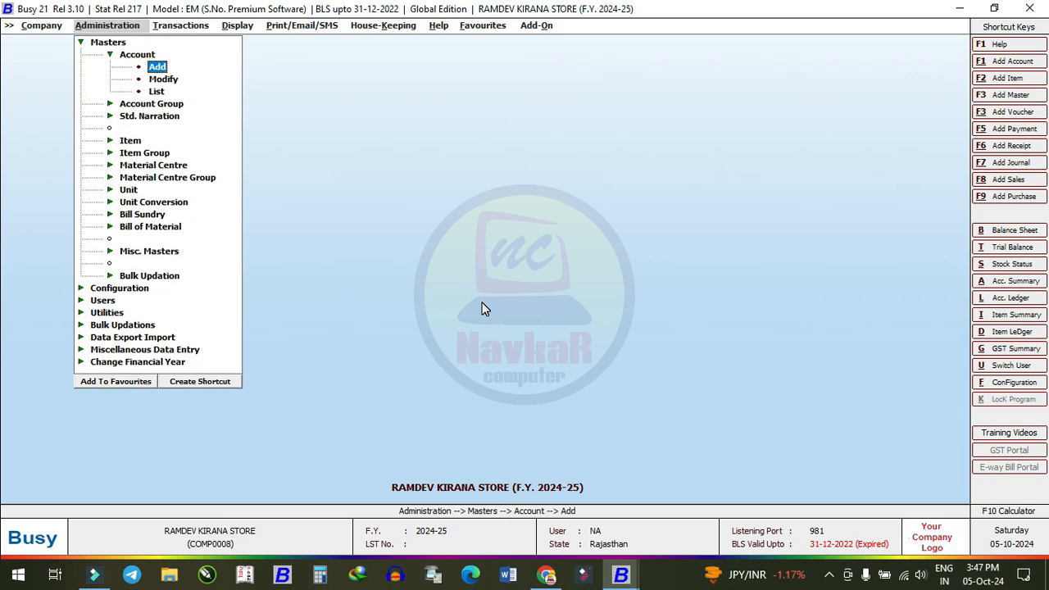
key(Left)
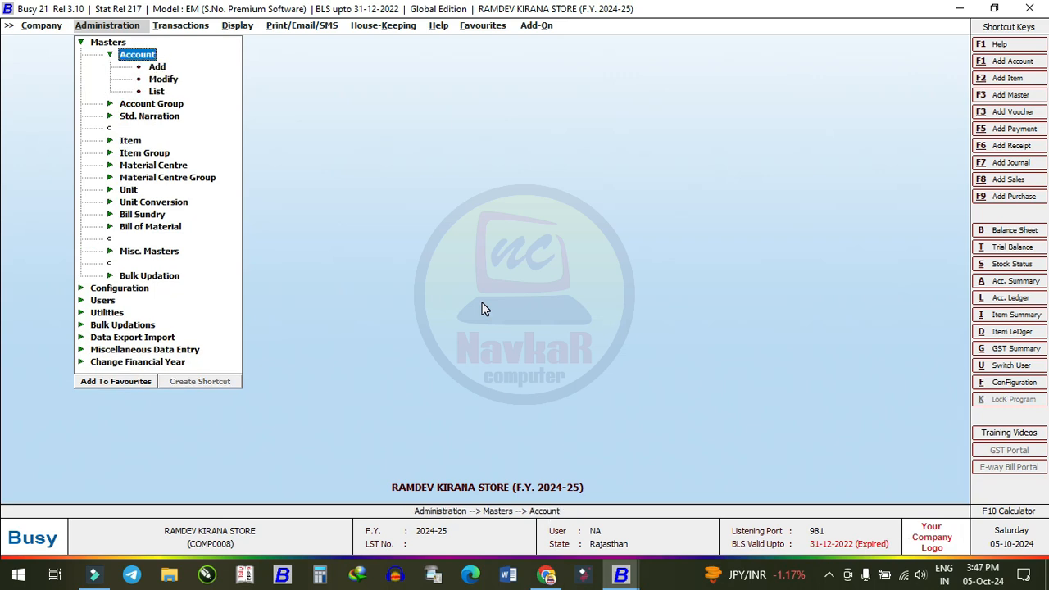
key(Left)
key(Left)
key(Left)
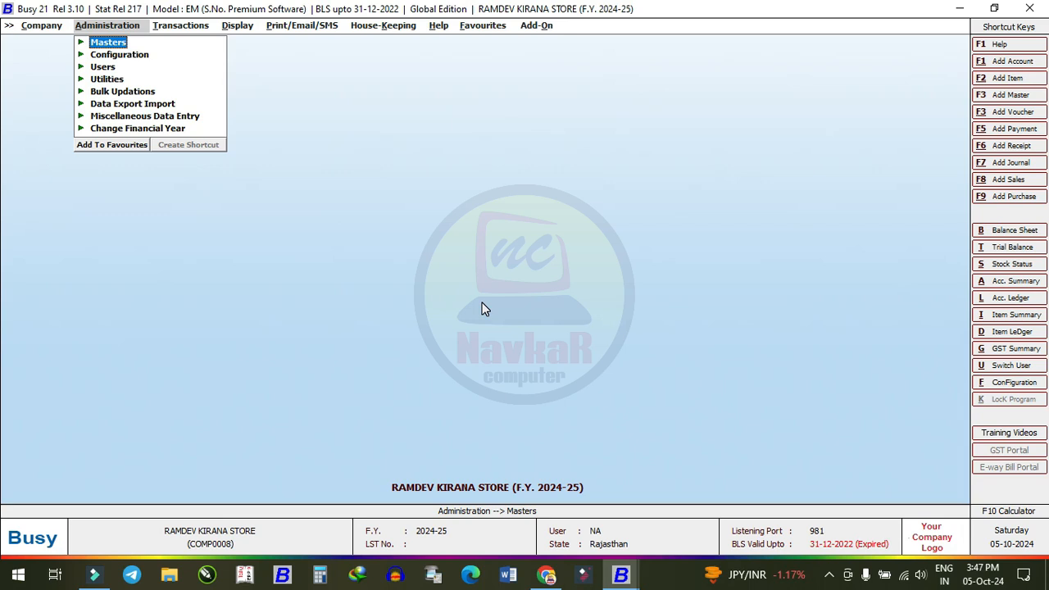
key(Right)
key(Right)
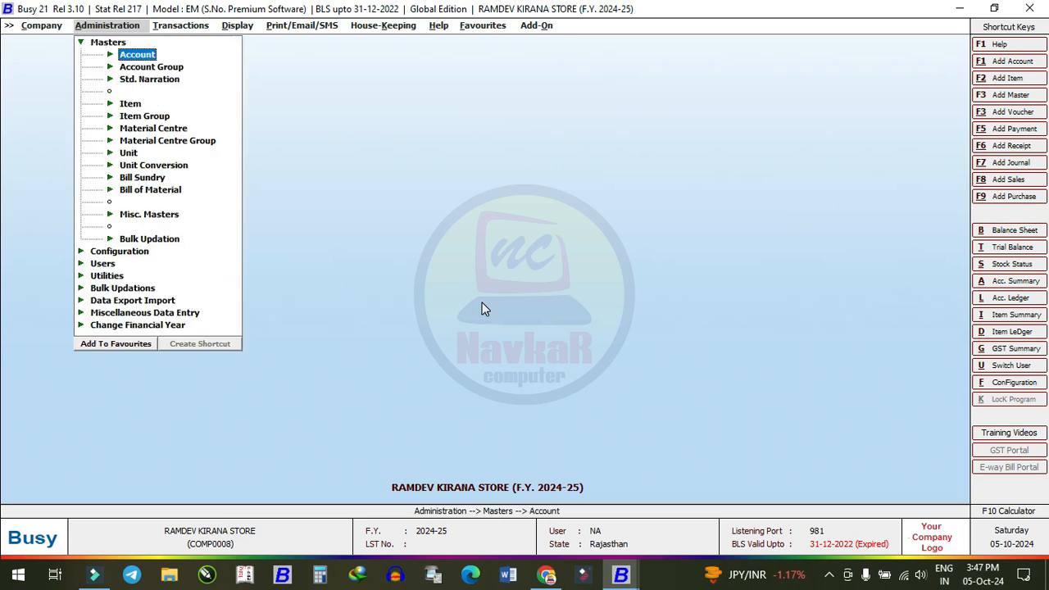
key(Down)
key(Down)
key(Down)
key(Down)
key(Down)
key(Down)
key(Down)
key(Down)
key(Down)
key(Down)
key(Down)
key(Down)
key(Down)
key(Down)
key(Down)
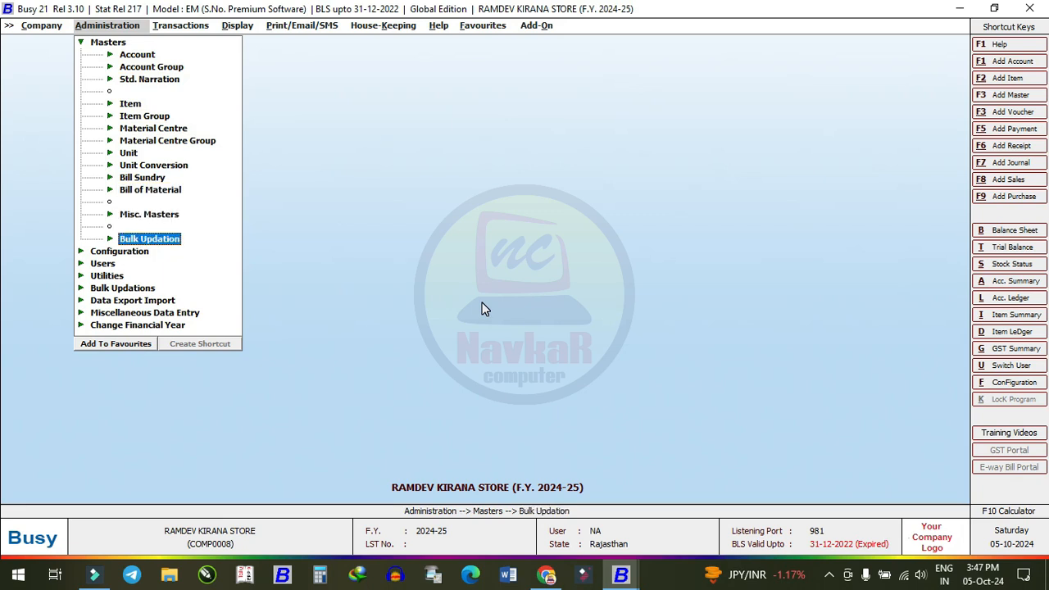
key(Right)
key(Right)
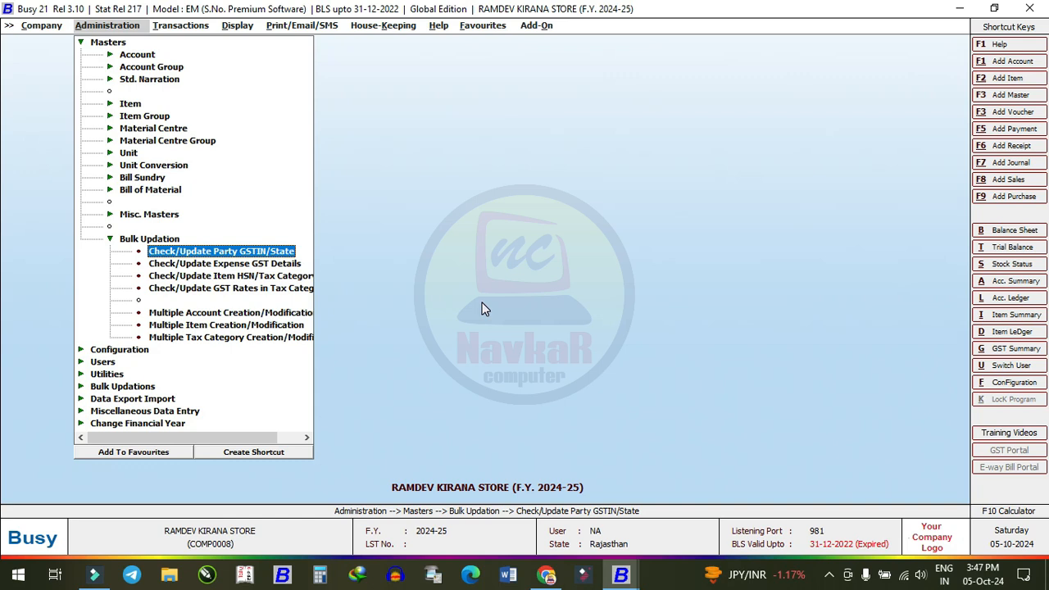
key(Down)
key(Down)
key(Down)
key(Down)
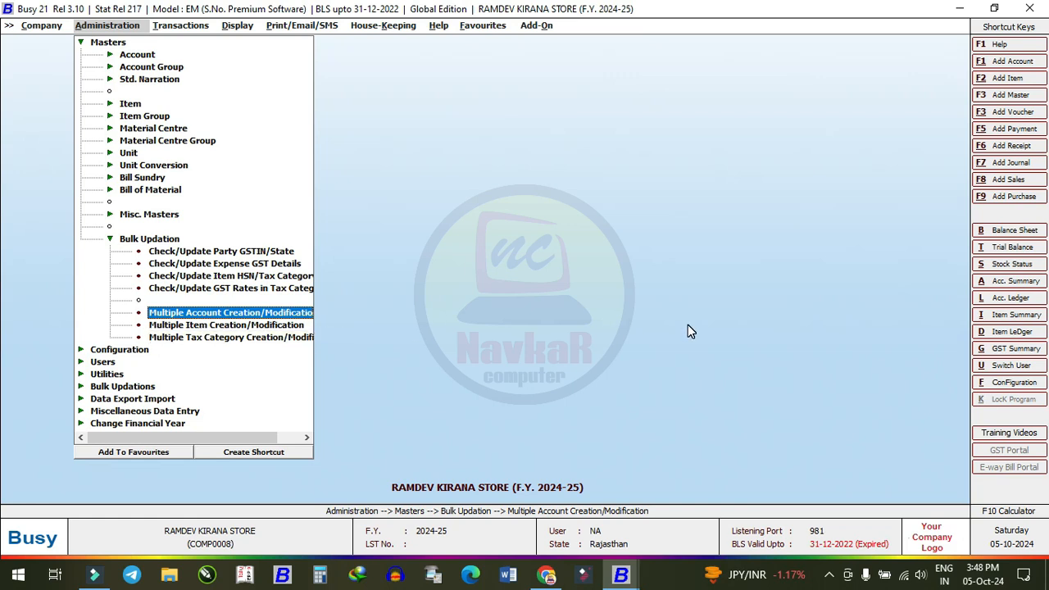
- Open Multiple Account Master Creation/Modification with the basis set to Add New Master
key(Return)
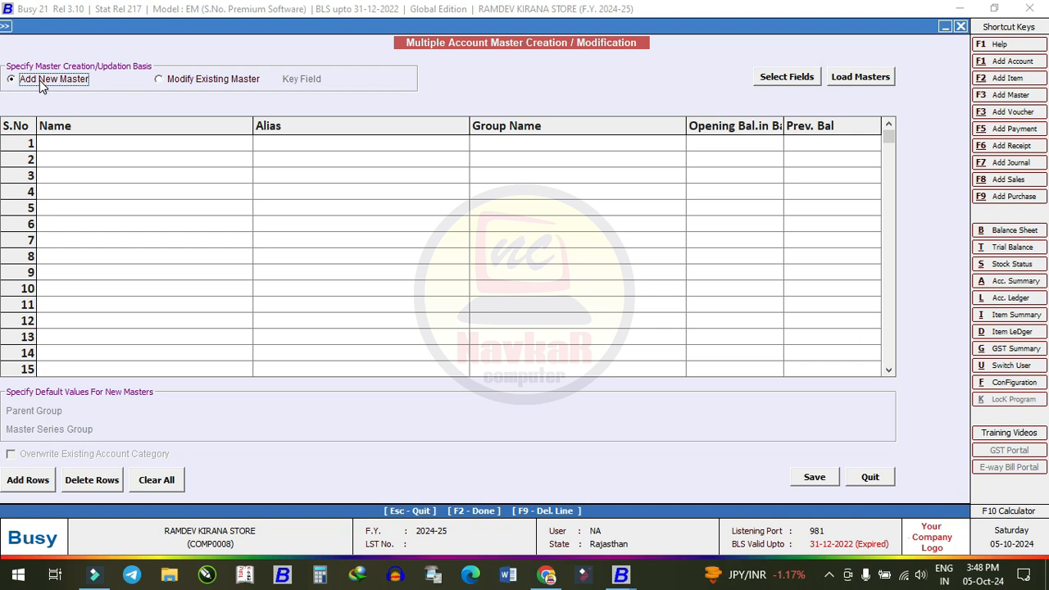
click(159, 78)
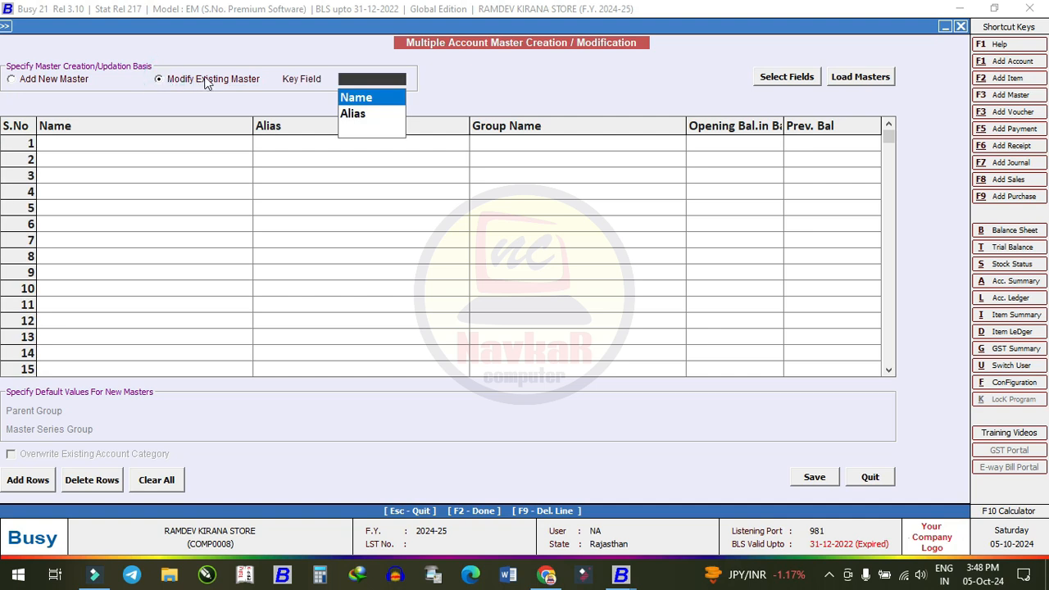
click(27, 82)
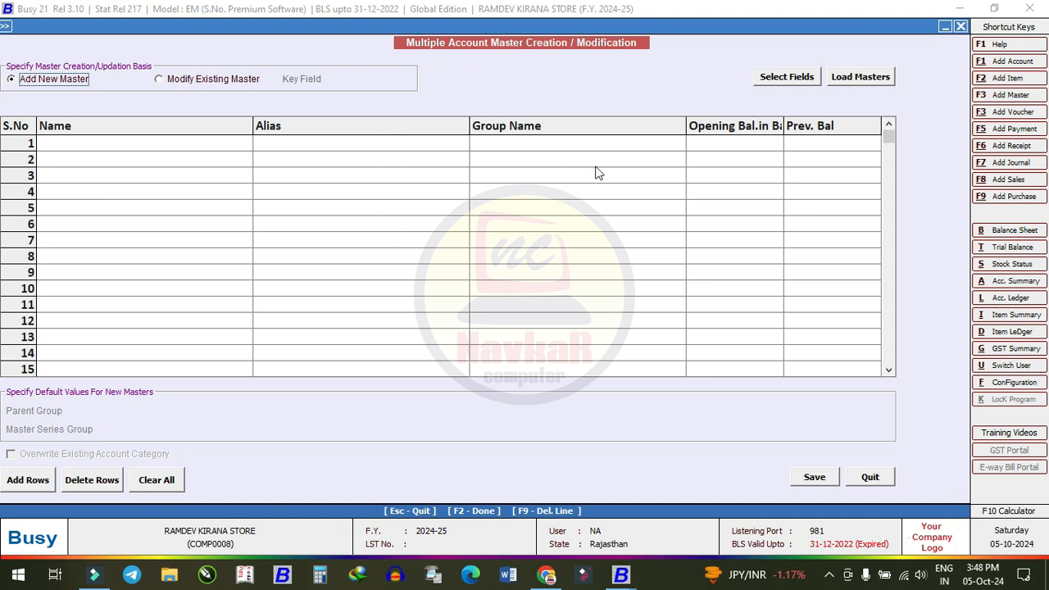
- Remove ACC_ALIAS, ACC_OP_BAL and ACC_PY_BAL from the account grid's selected fields
click(804, 79)
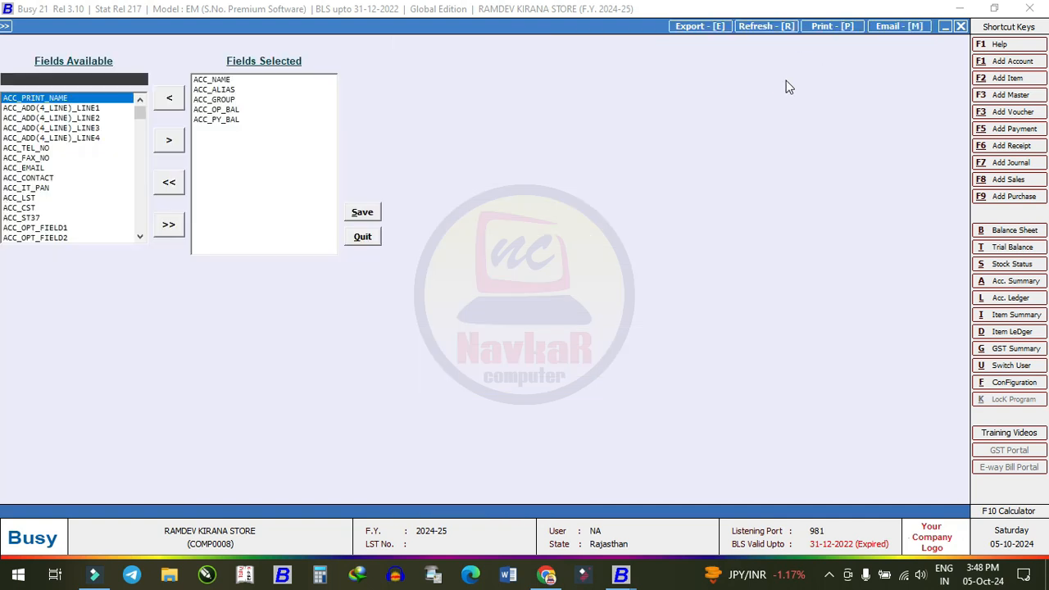
click(215, 90)
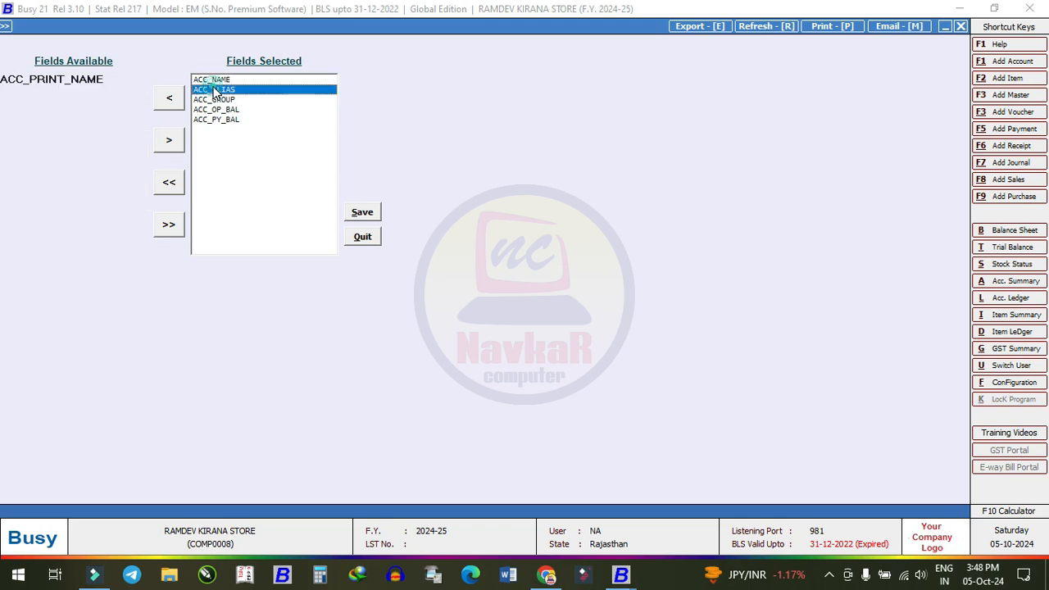
click(170, 97)
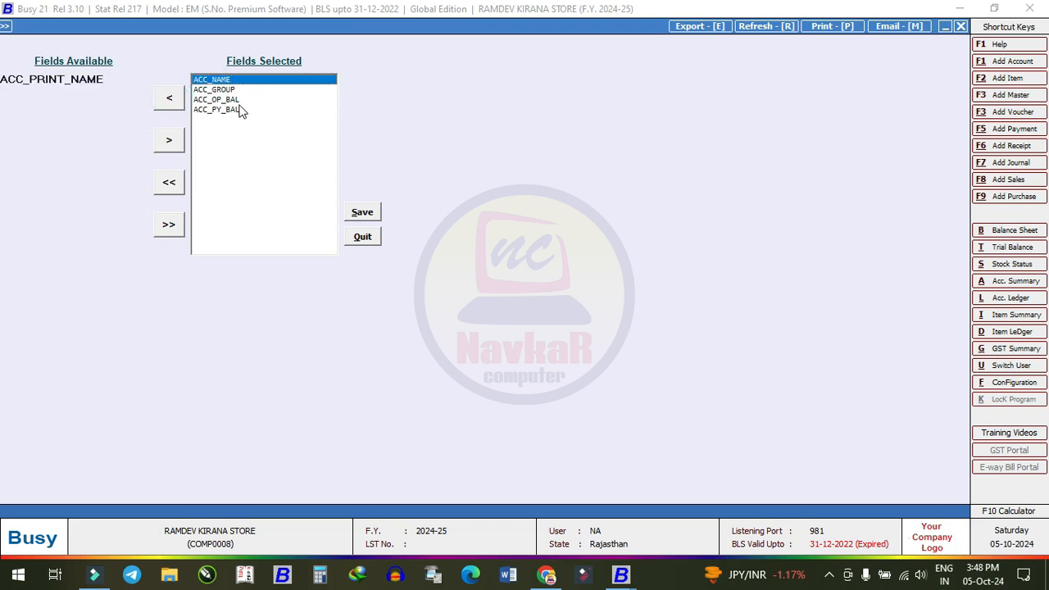
click(237, 99)
click(168, 98)
click(232, 103)
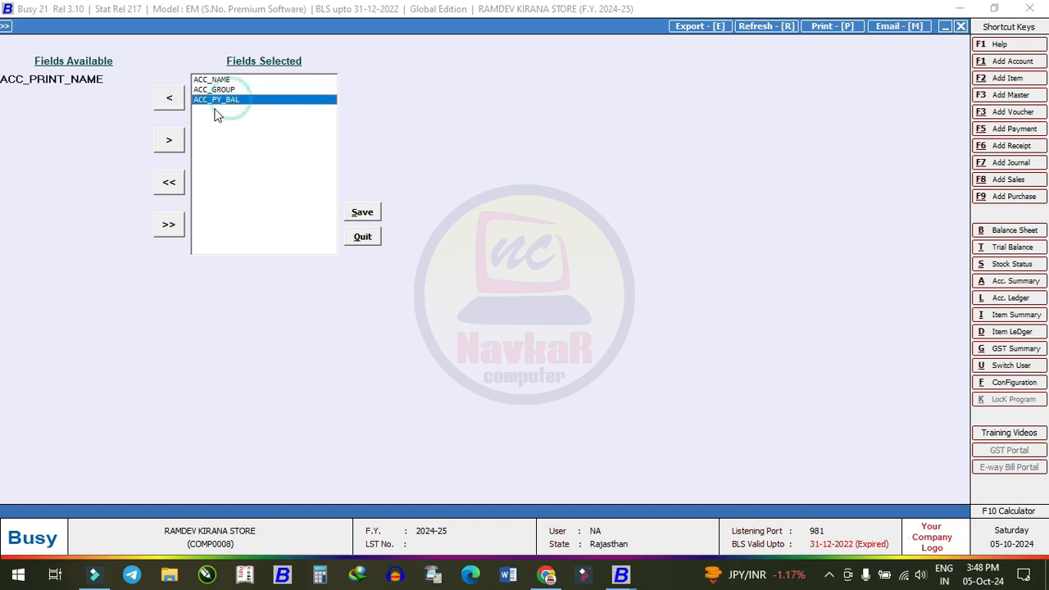
click(169, 98)
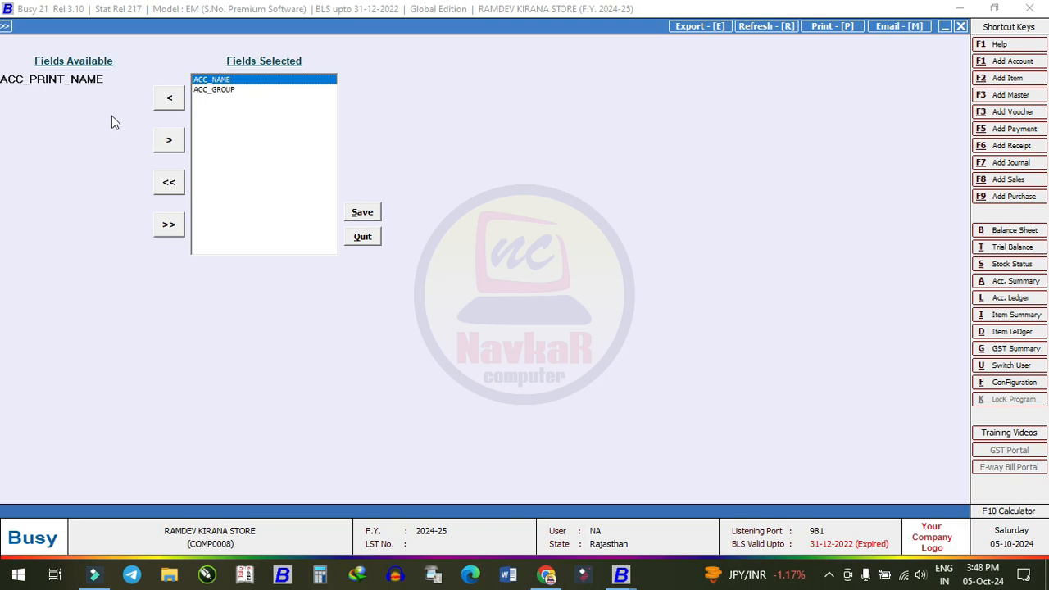
- Add the ACC_CONTACT field to the account grid and save the field layout
click(90, 79)
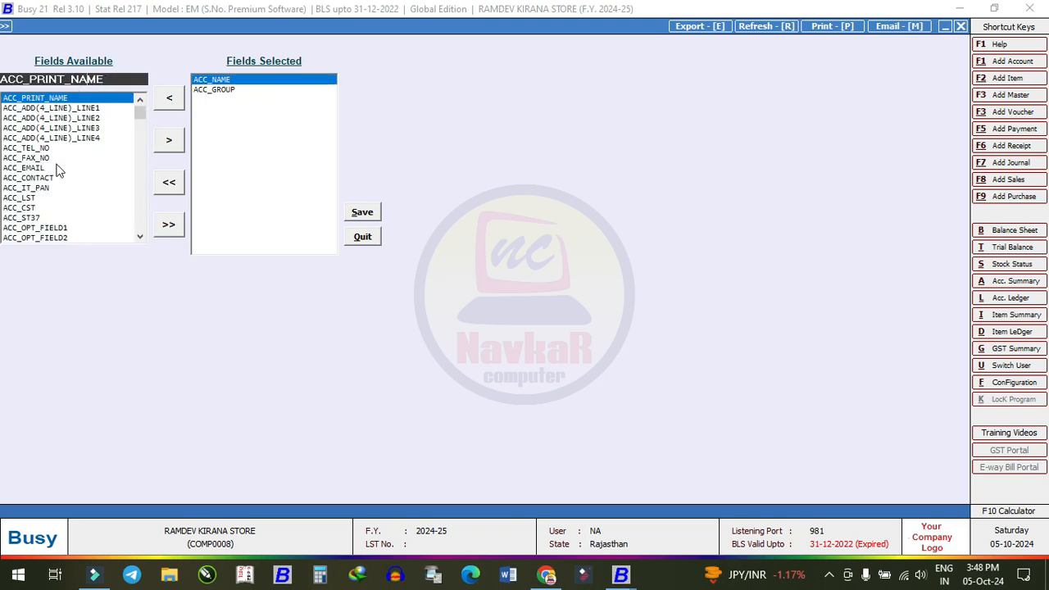
click(31, 178)
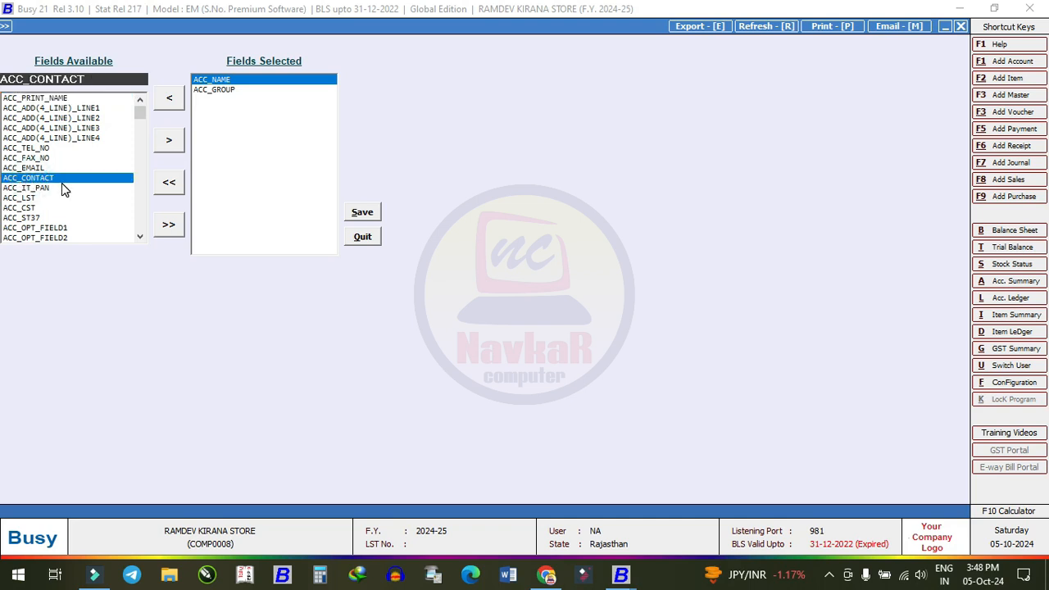
click(177, 143)
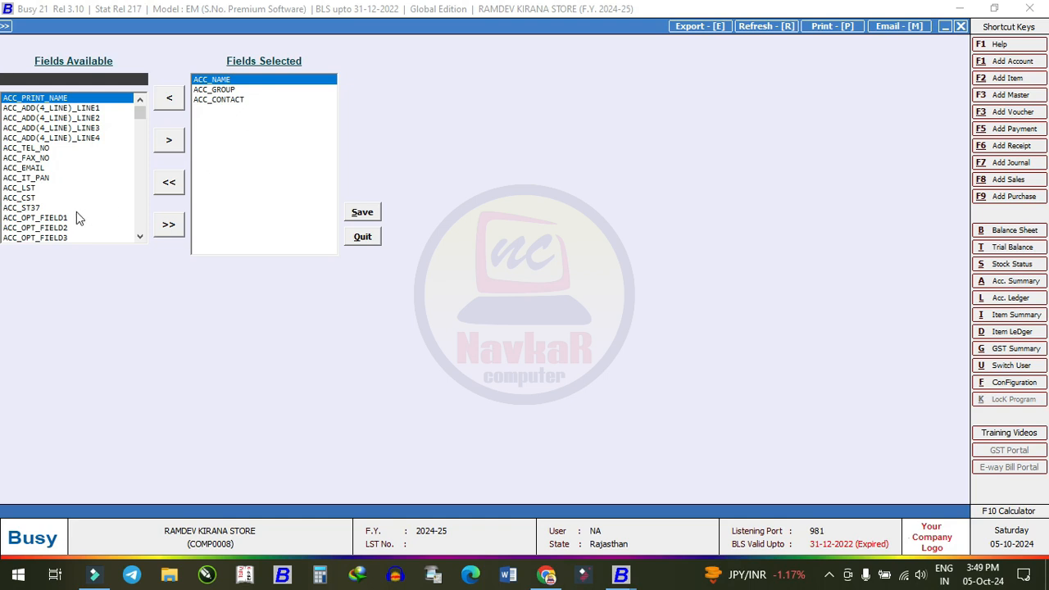
mouse_move(140, 109)
mouse_down()
mouse_move(140, 209)
mouse_move(146, 100)
mouse_up()
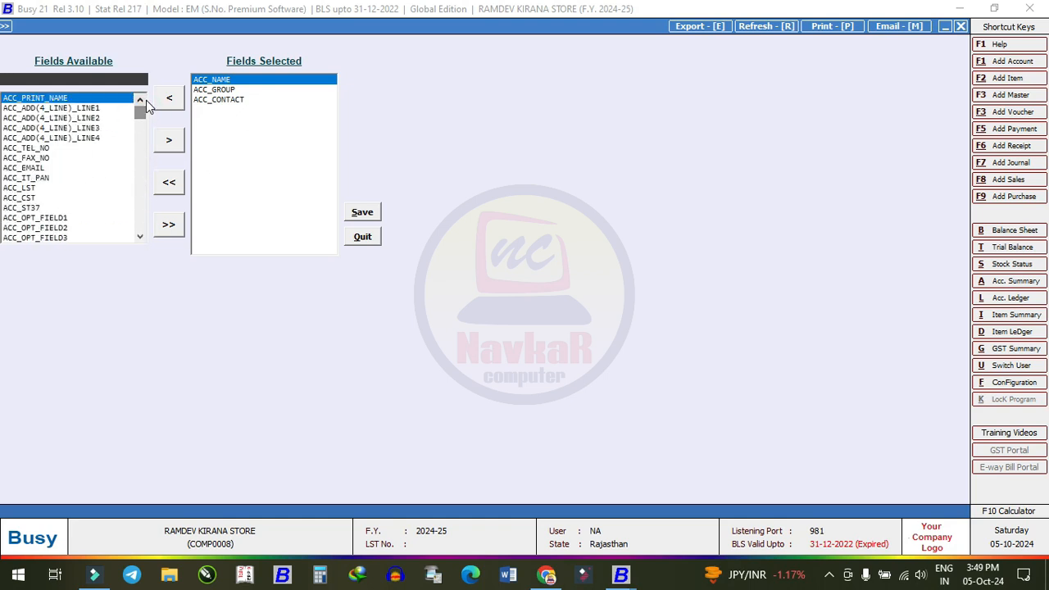
click(216, 102)
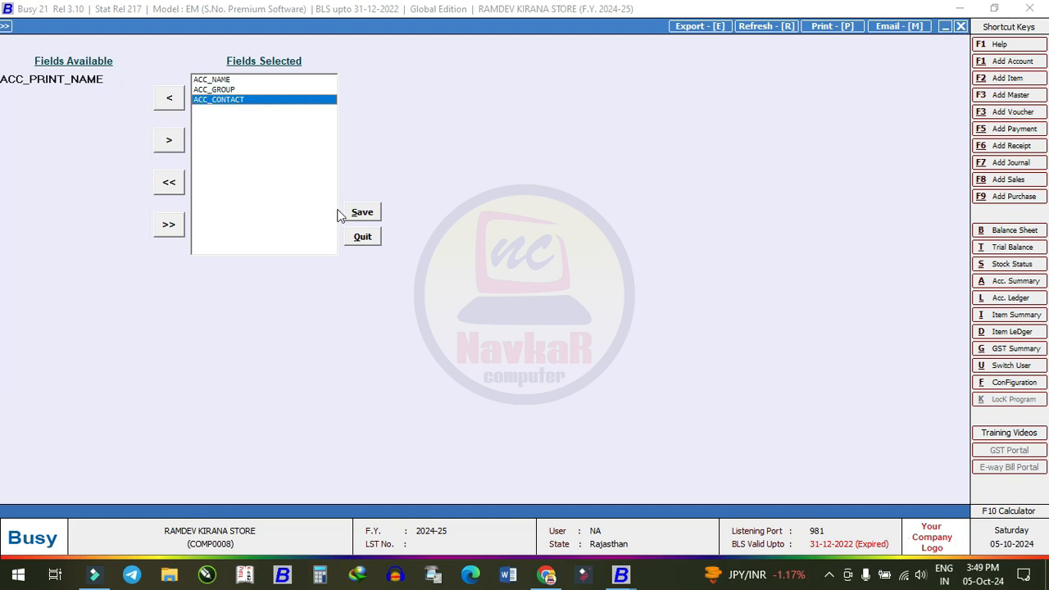
click(364, 213)
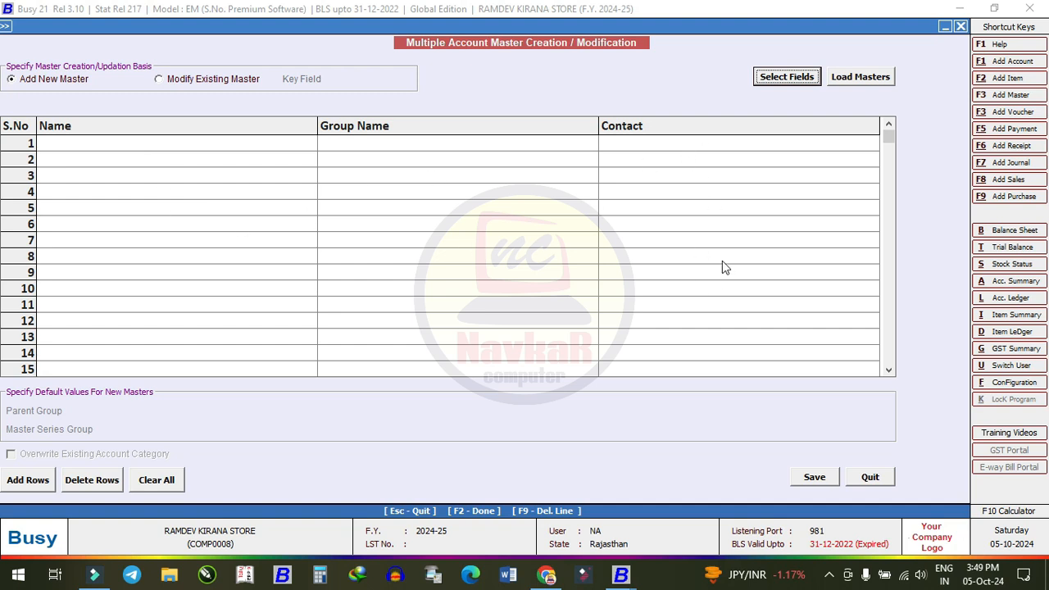
- Enter PETROL A/C and RENT A/C, both under Expenses (Indirect/Admn.)
click(200, 143)
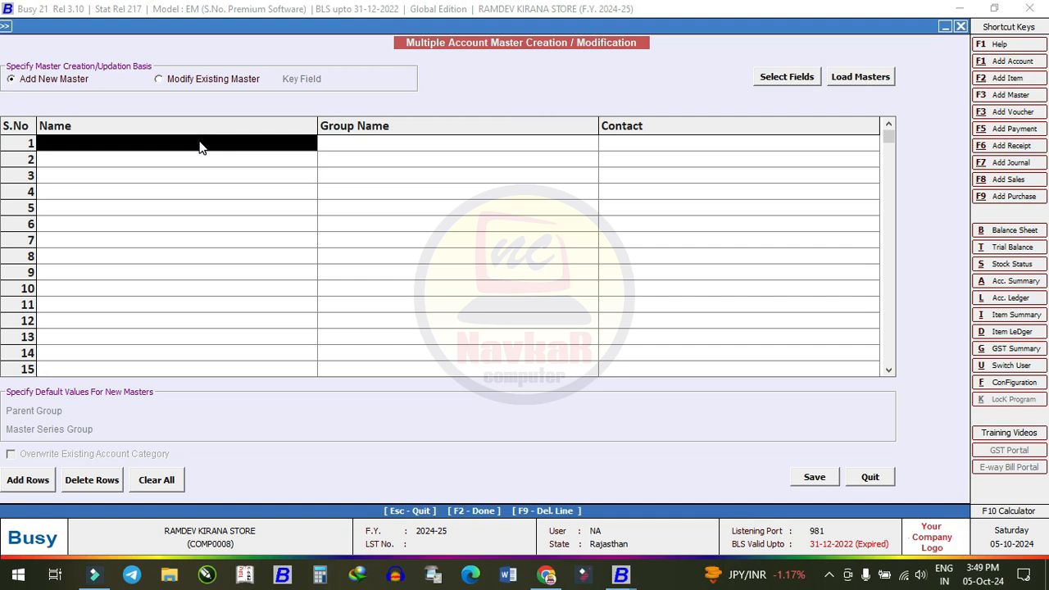
text(part)
key(BackSpace)
key(BackSpace)
key(BackSpace)
key(BackSpace)
text(PETROL A/C)
key(Return)
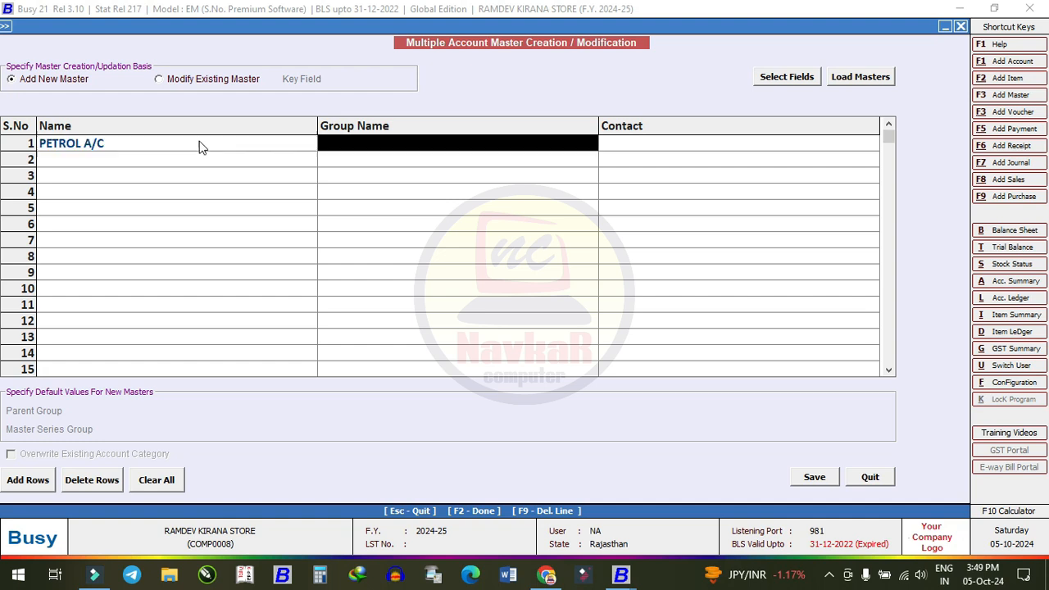
text(INDI)
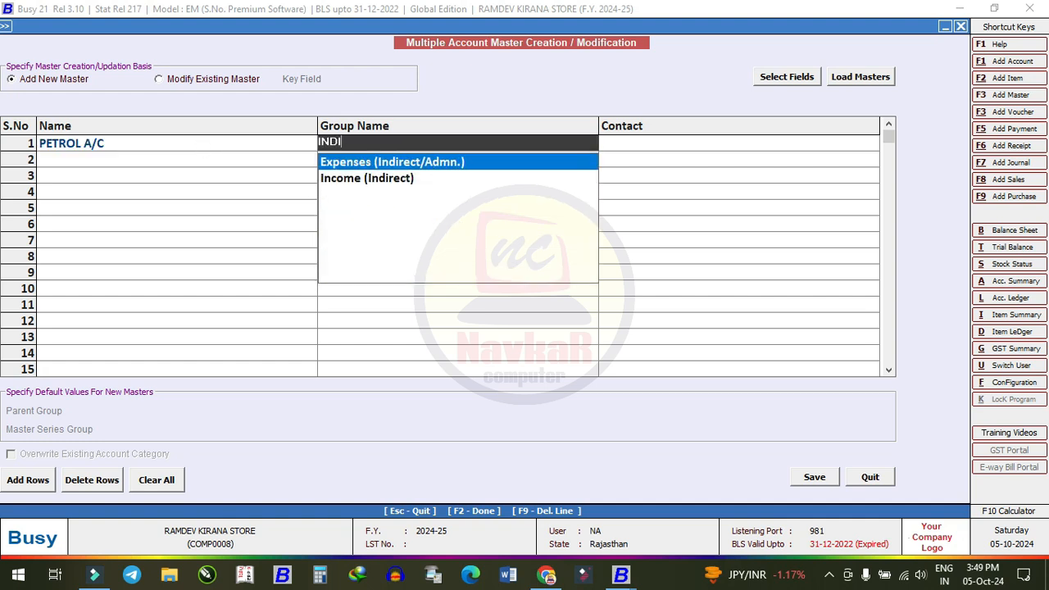
key(Return)
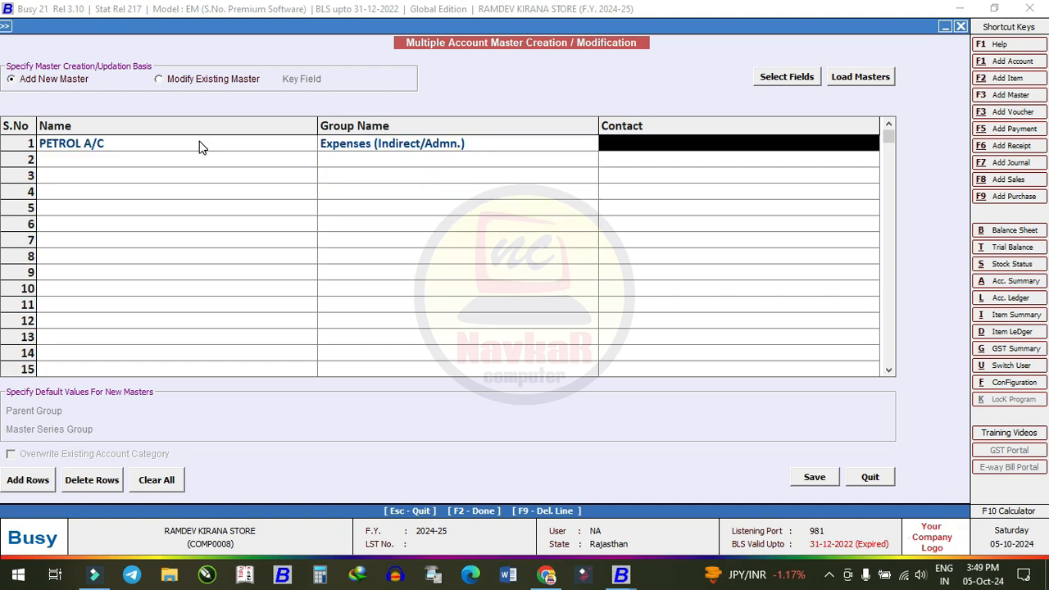
key(Return)
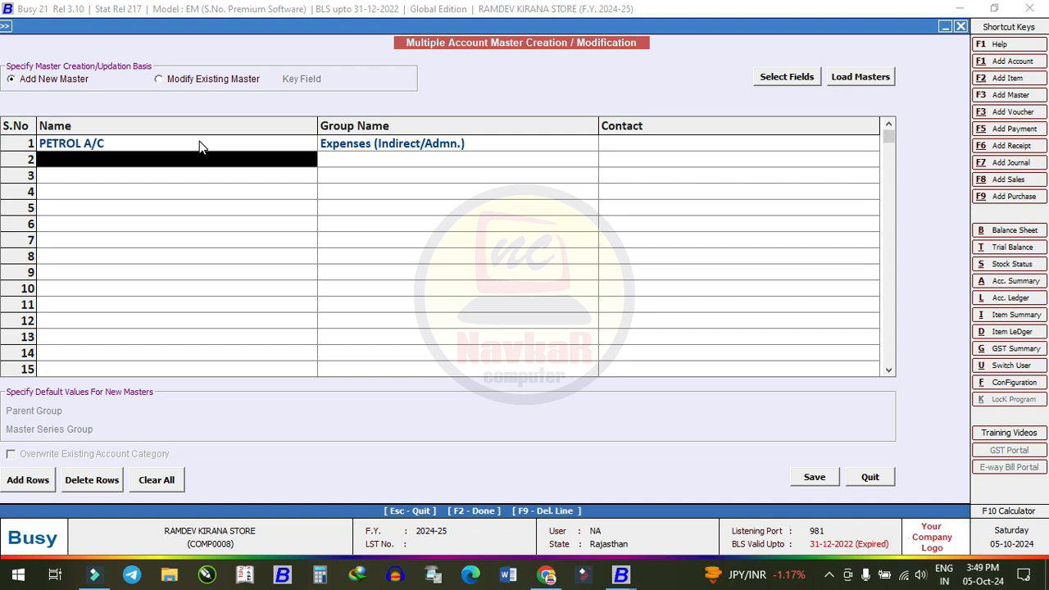
text(RENT A/C)
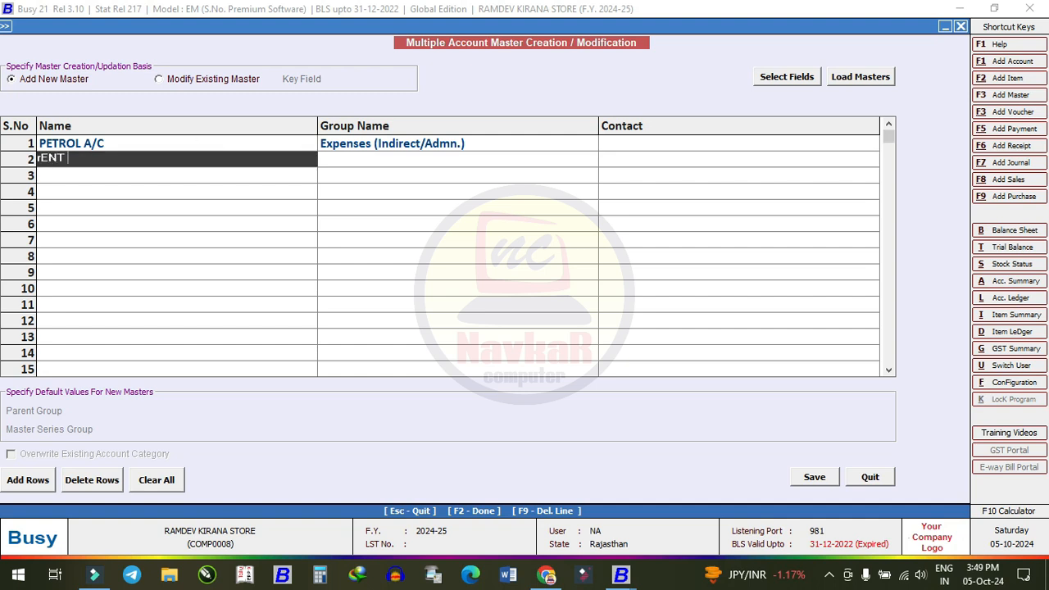
key(Return)
text(ind)
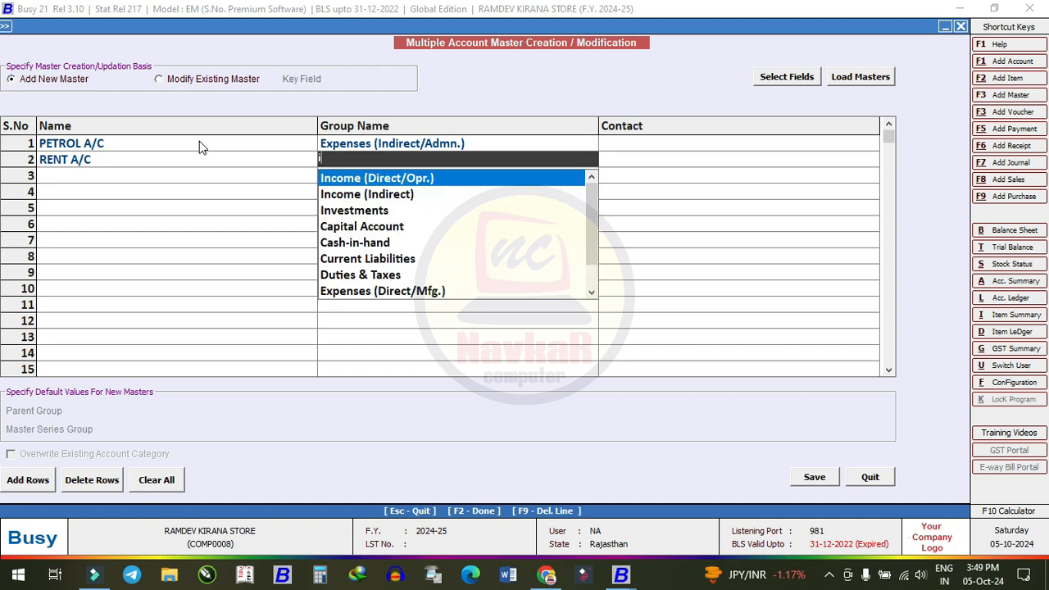
key(Return)
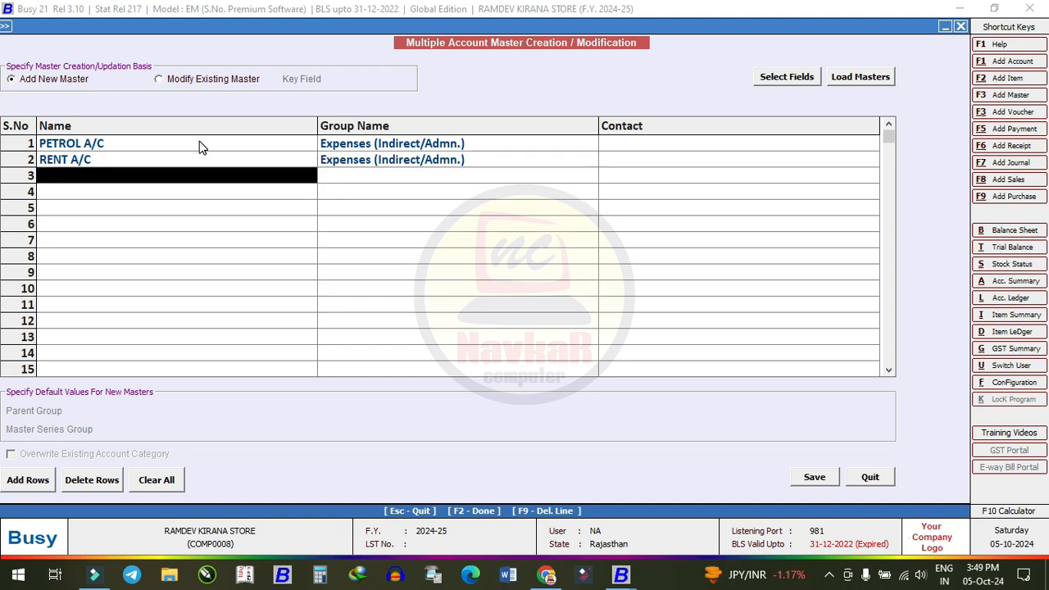
- Enter STATIONARY A/C and ELECTRICITY A/C, both under Expenses (Indirect/Admn.)
text(sTATIONARY A/C)
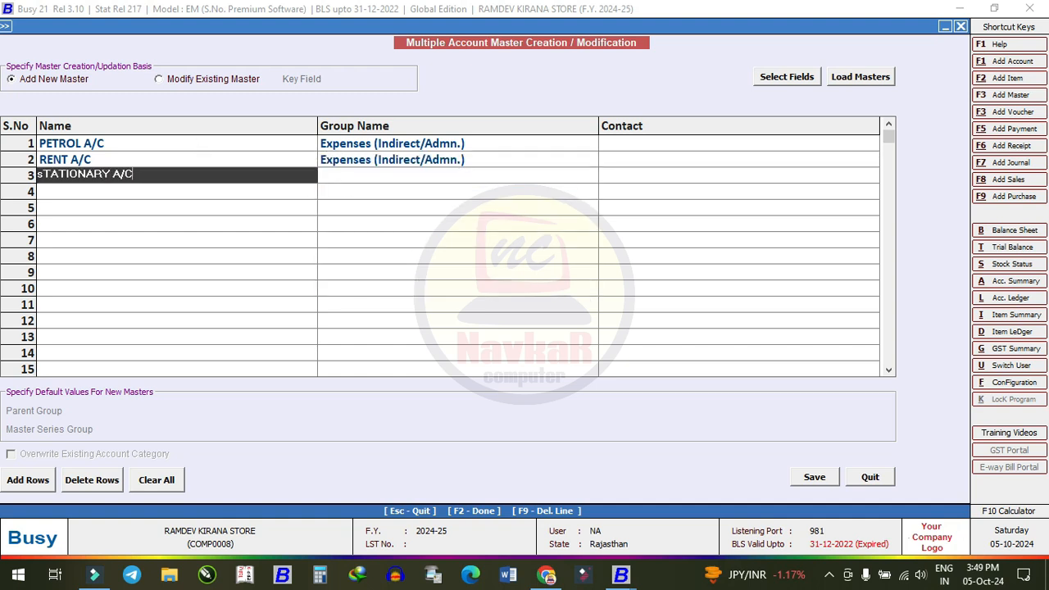
key(Return)
text(IN)
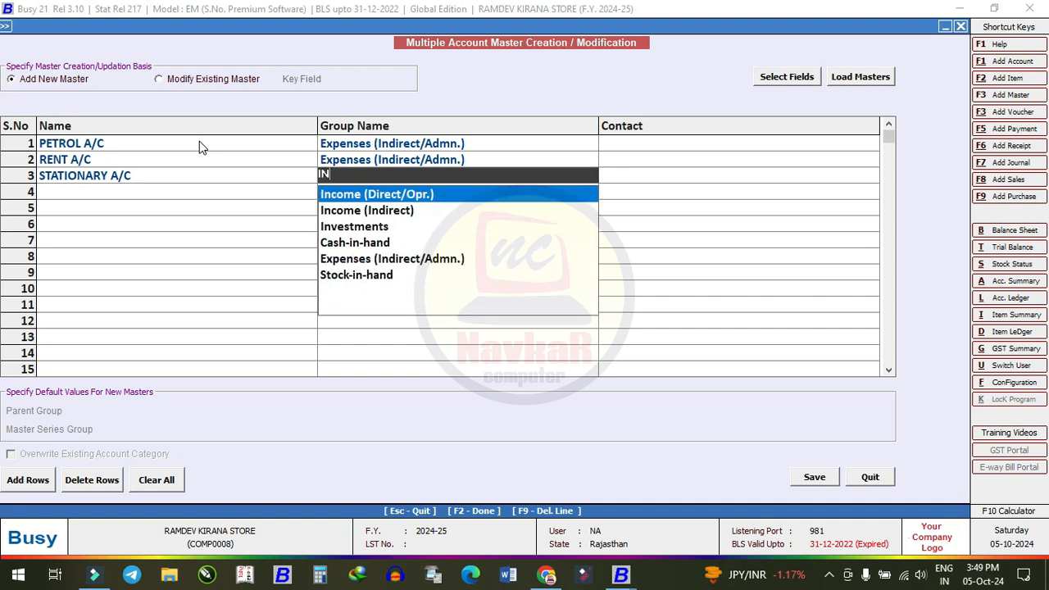
text(D)
key(Return)
key(Return)
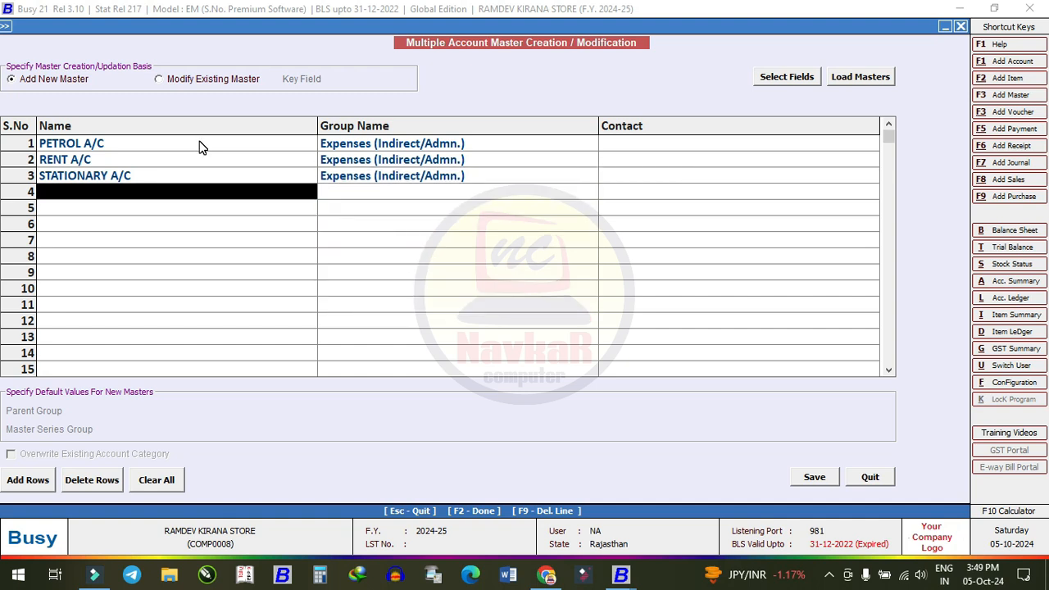
text(eLE)
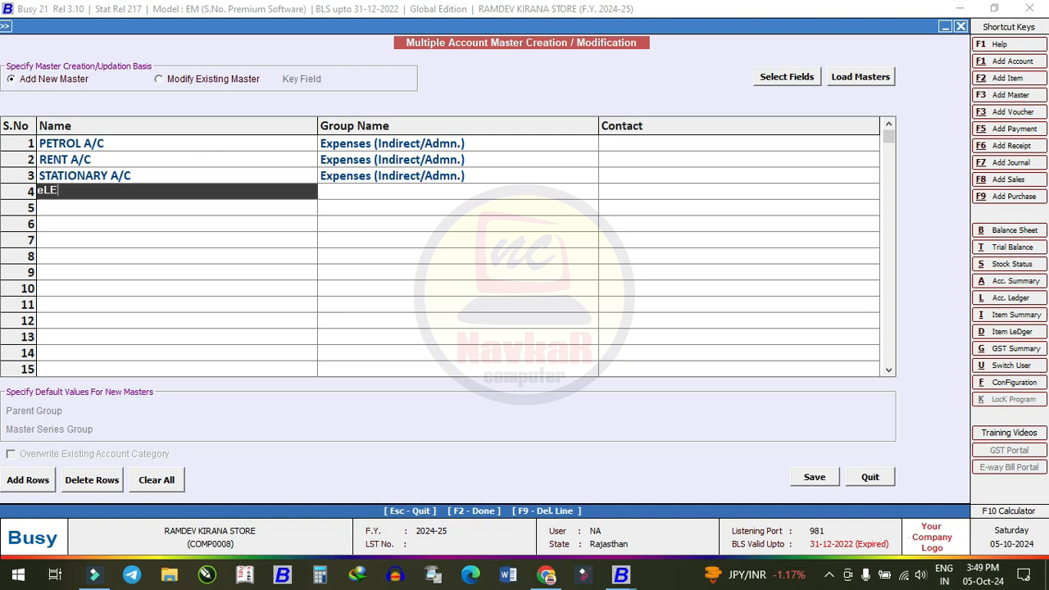
text(CTRICITY A.C)
key(BackSpace)
text(/C)
key(Return)
text(IND)
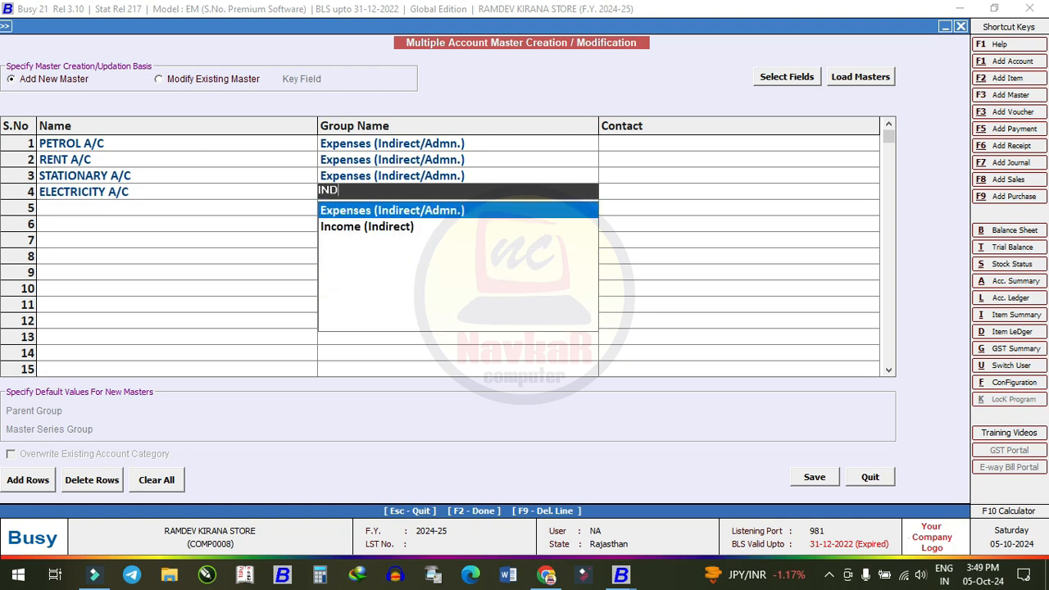
key(Return)
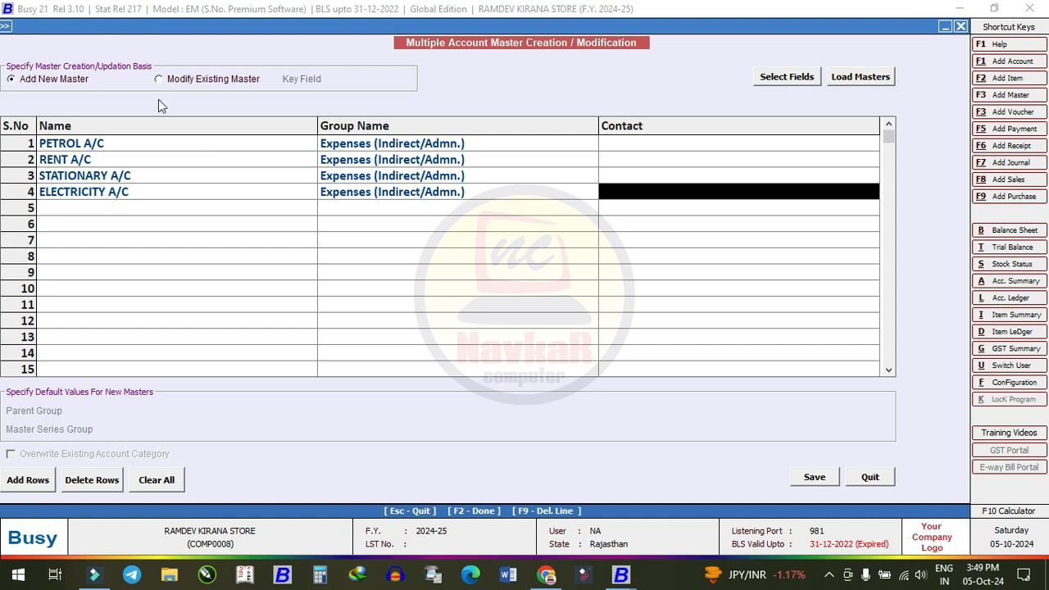
- Enter a contact number for PETROL A/C and save the four account masters
click(647, 142)
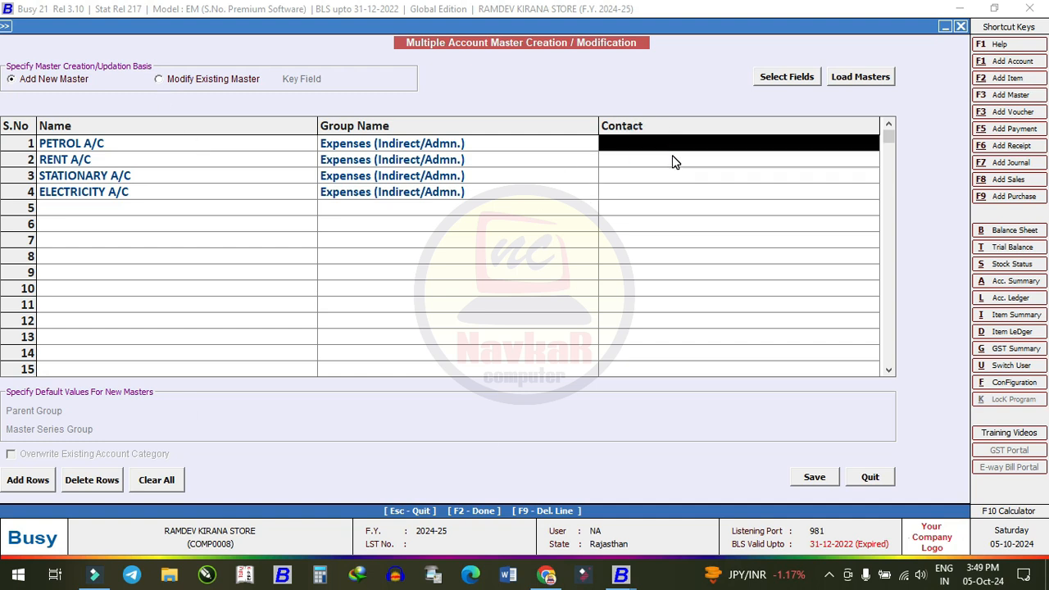
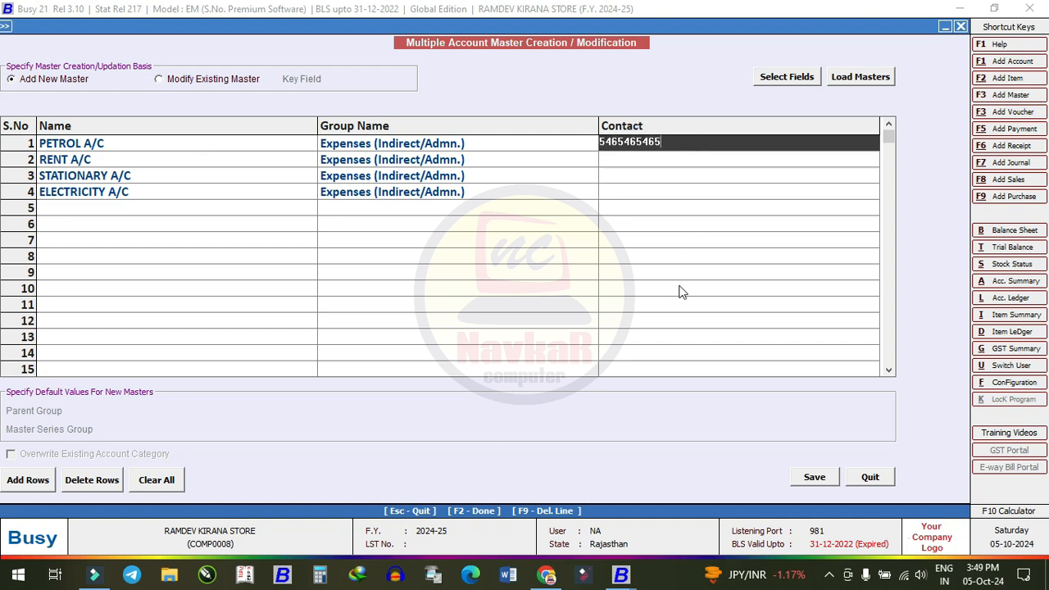
click(818, 478)
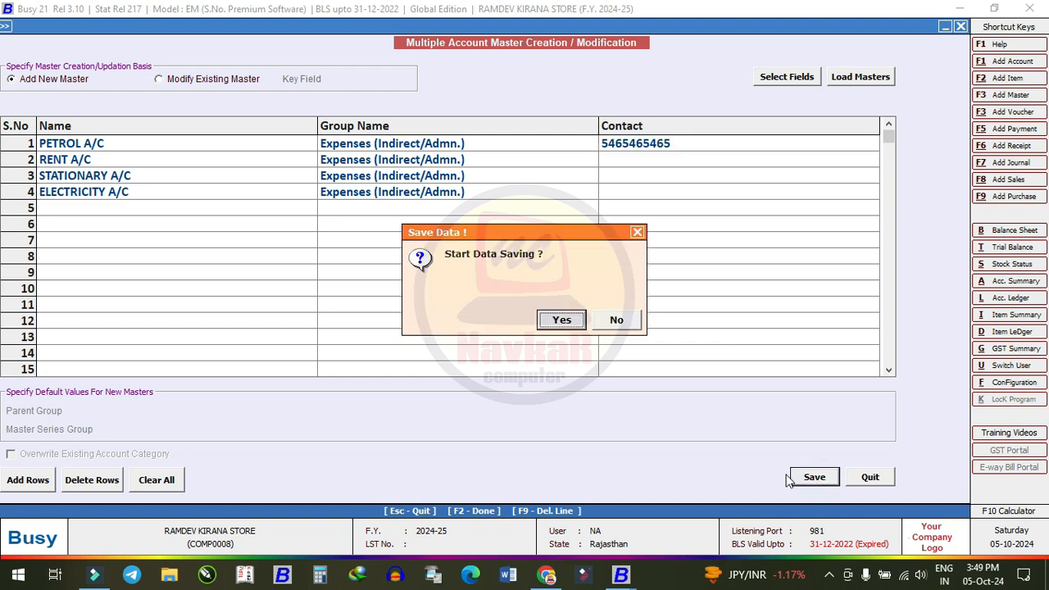
click(569, 320)
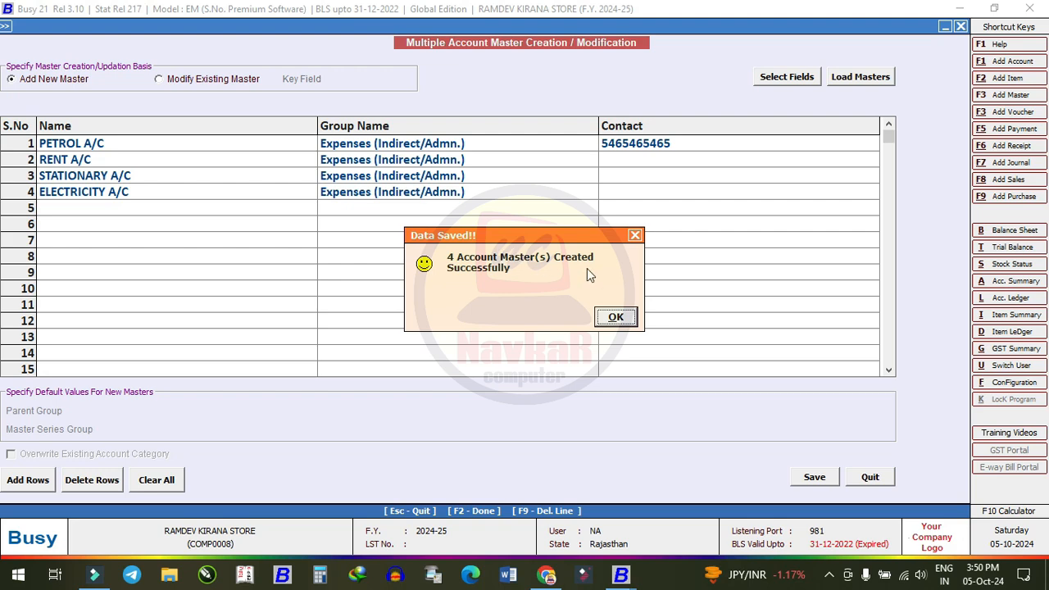
click(616, 317)
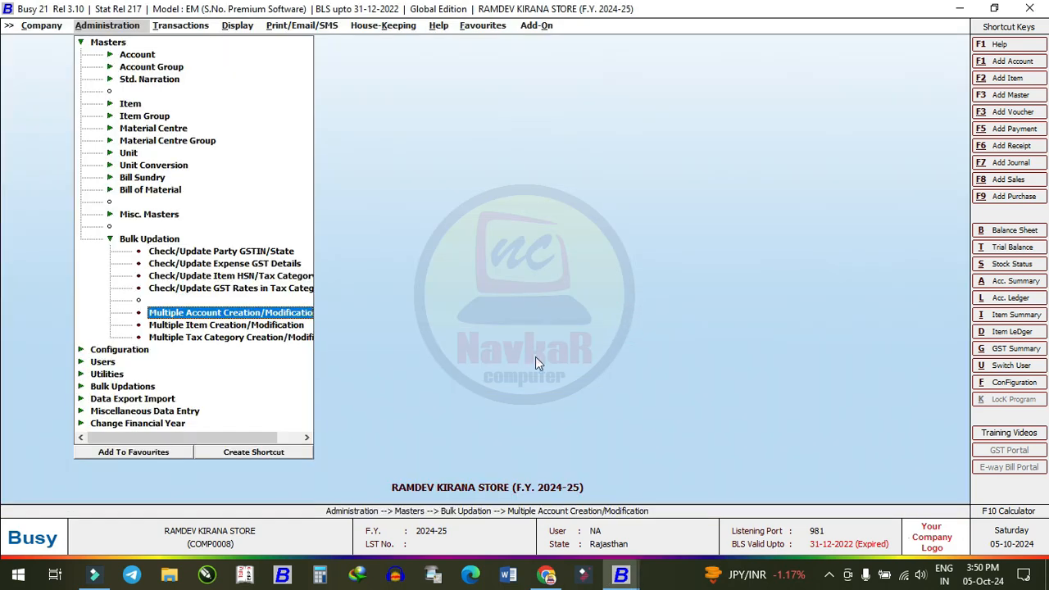
- Open Multiple Item Creation/Modification from the Bulk Updation menu
double_click(197, 326)
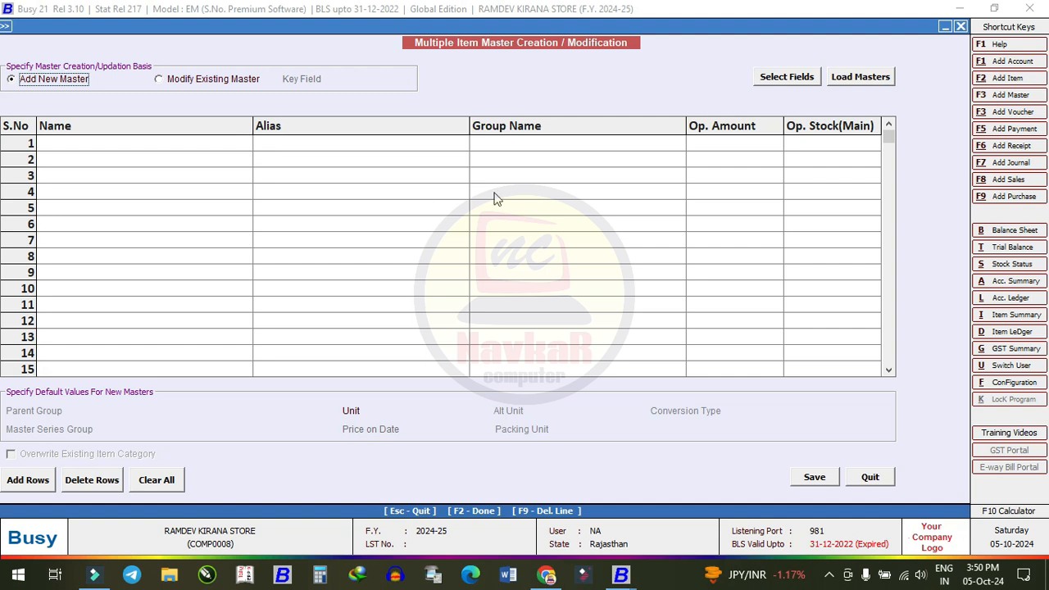
- Drop ITEM_ALIAS and ITEM_OP_AMOUNT from the item grid's selected fields
click(783, 79)
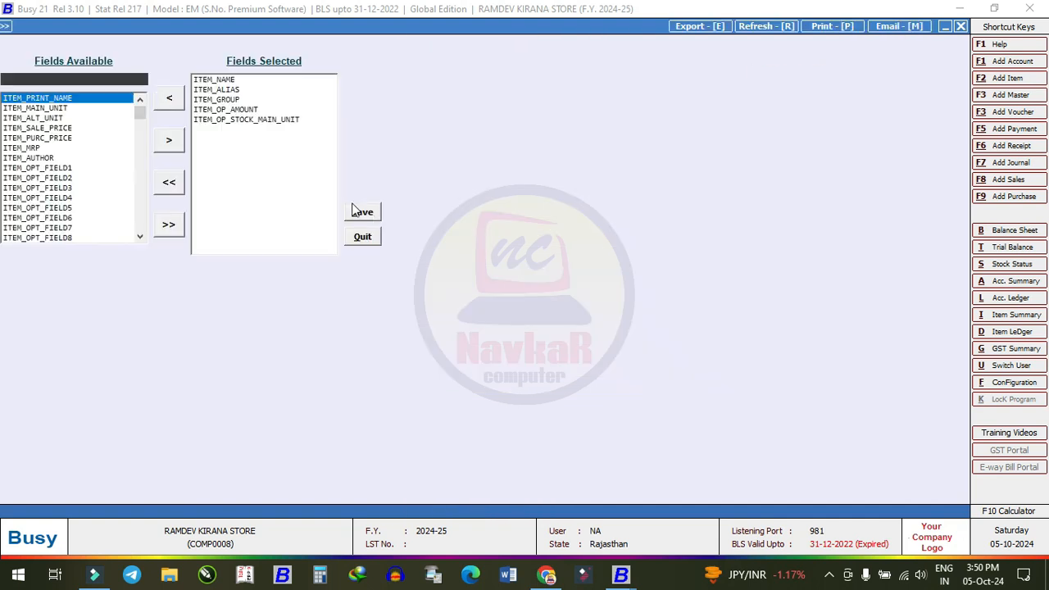
click(227, 90)
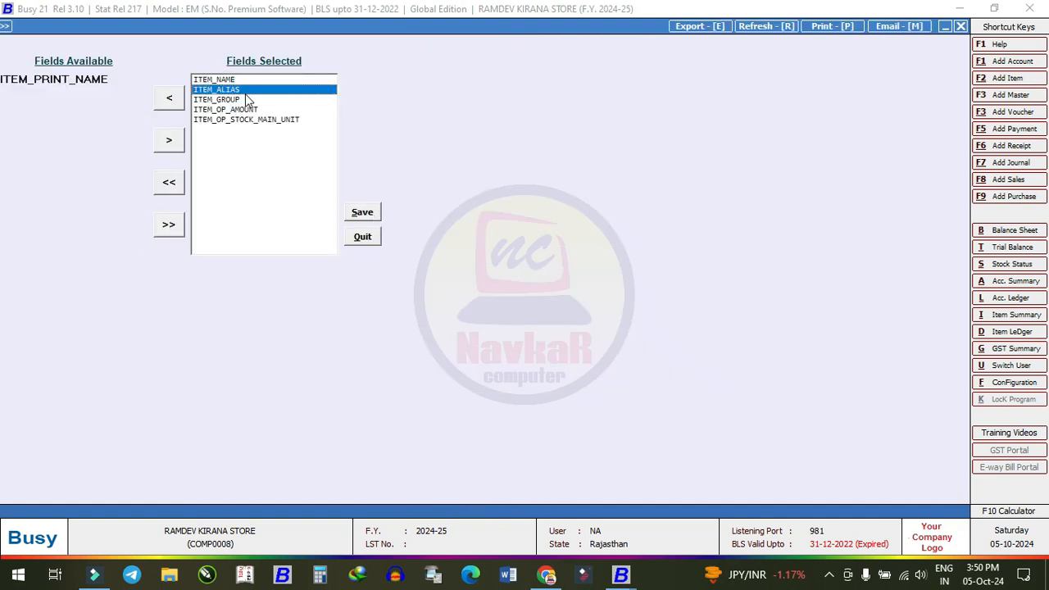
click(170, 98)
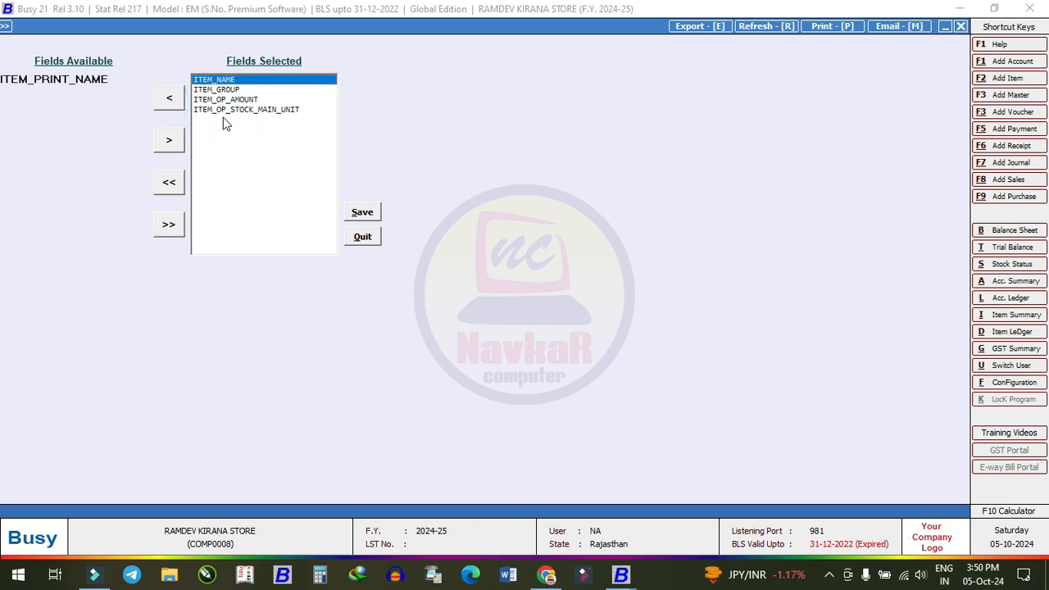
click(235, 100)
click(170, 104)
click(246, 99)
- Add ITEM_SALE_PRICE and ITEM_PURC_PRICE to the item grid and save the field layout
click(55, 78)
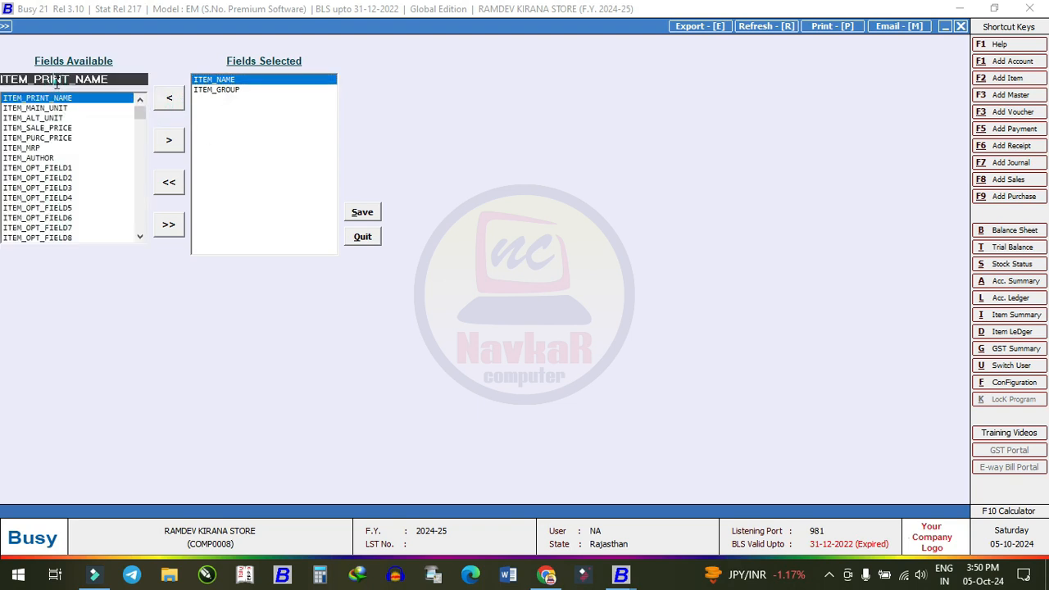
click(60, 128)
click(169, 139)
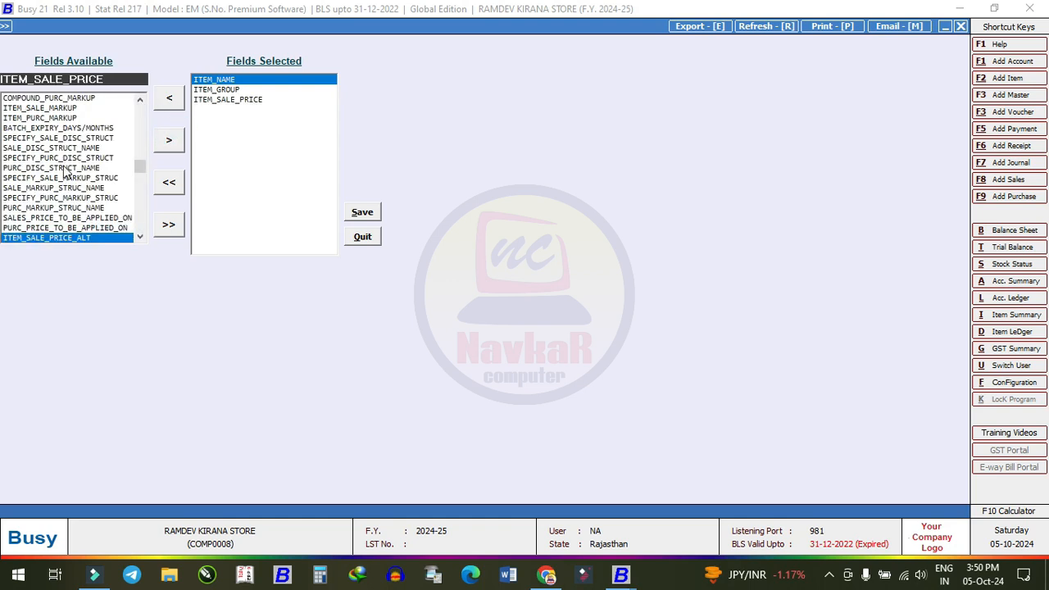
scroll(98, 235, down, 1)
click(79, 218)
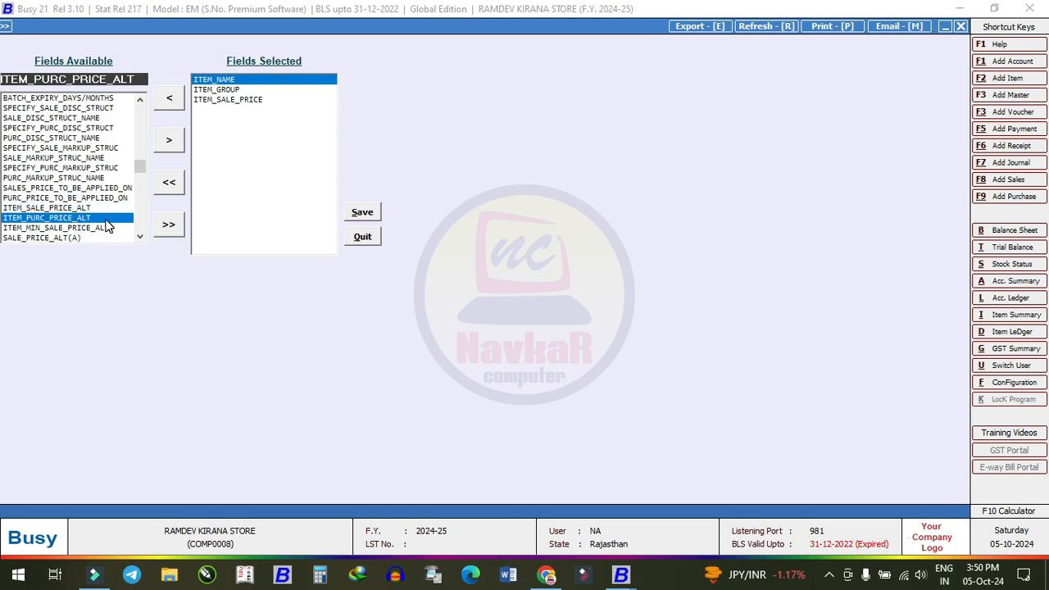
scroll(79, 195, up, 3)
scroll(79, 195, down, 20)
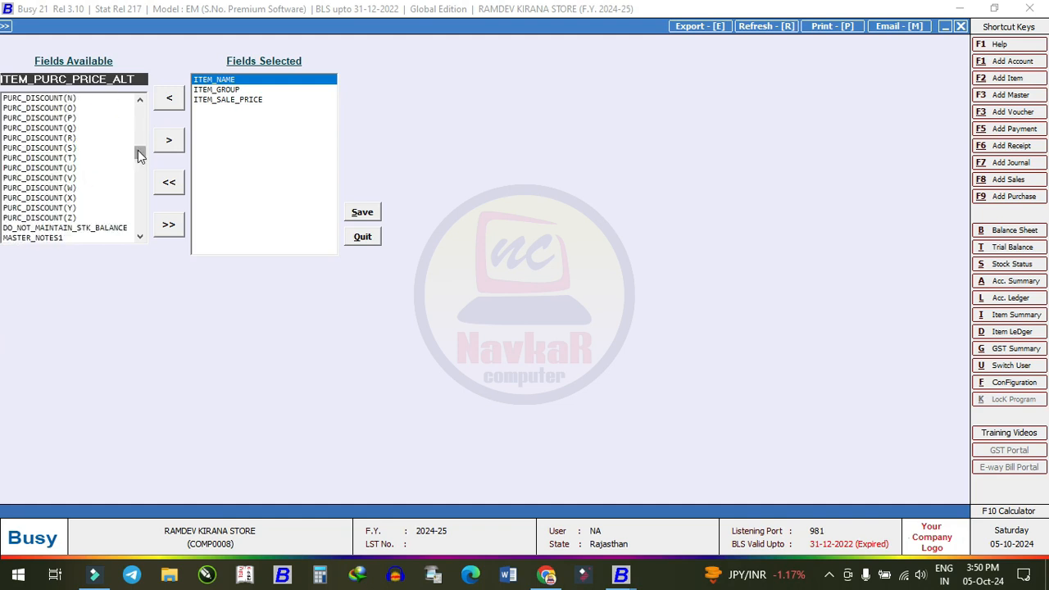
drag(139, 152, 148, 72)
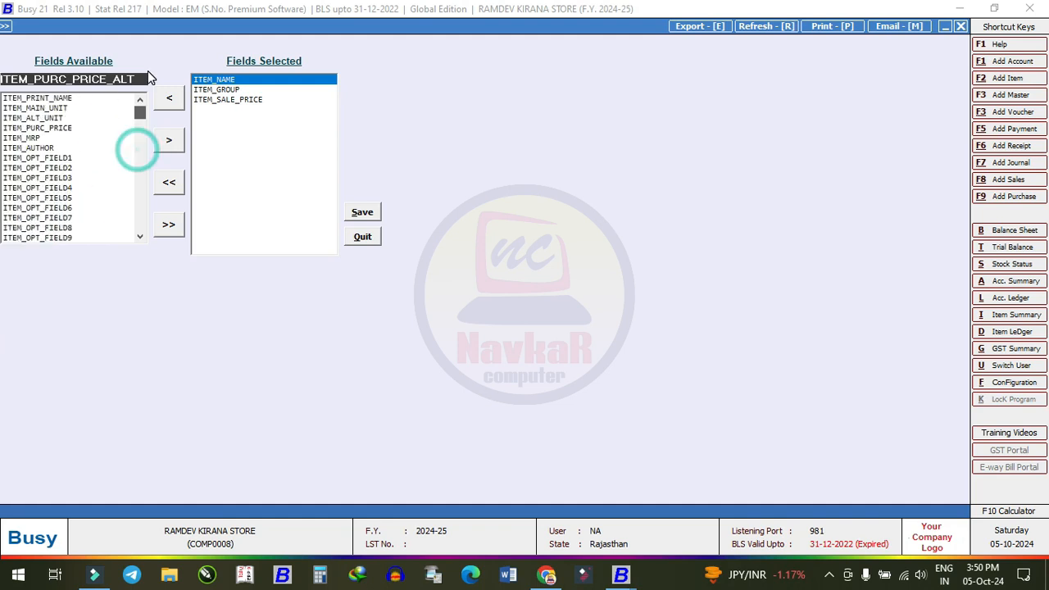
click(58, 108)
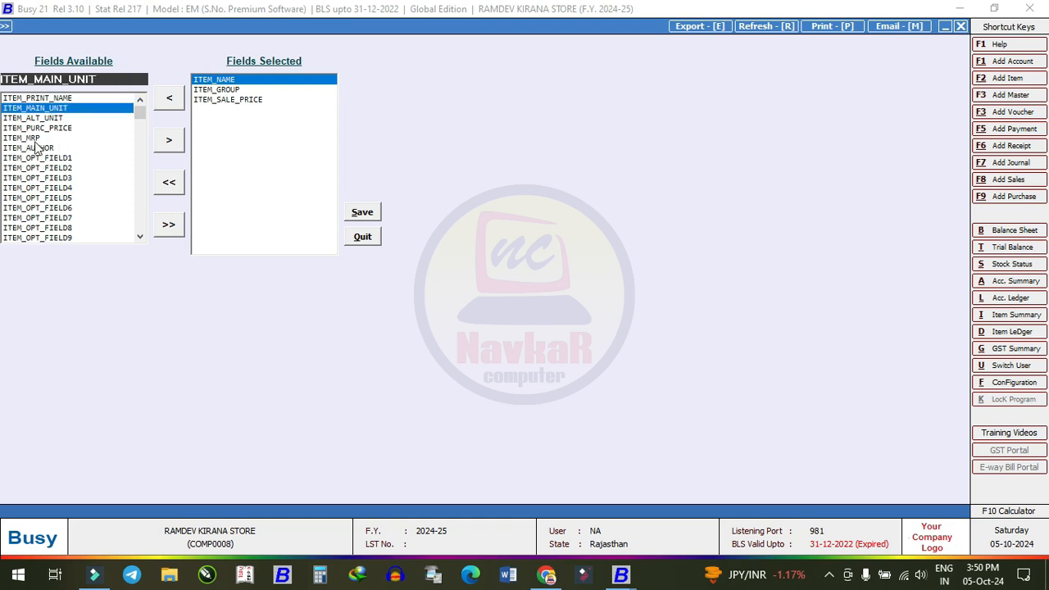
click(36, 128)
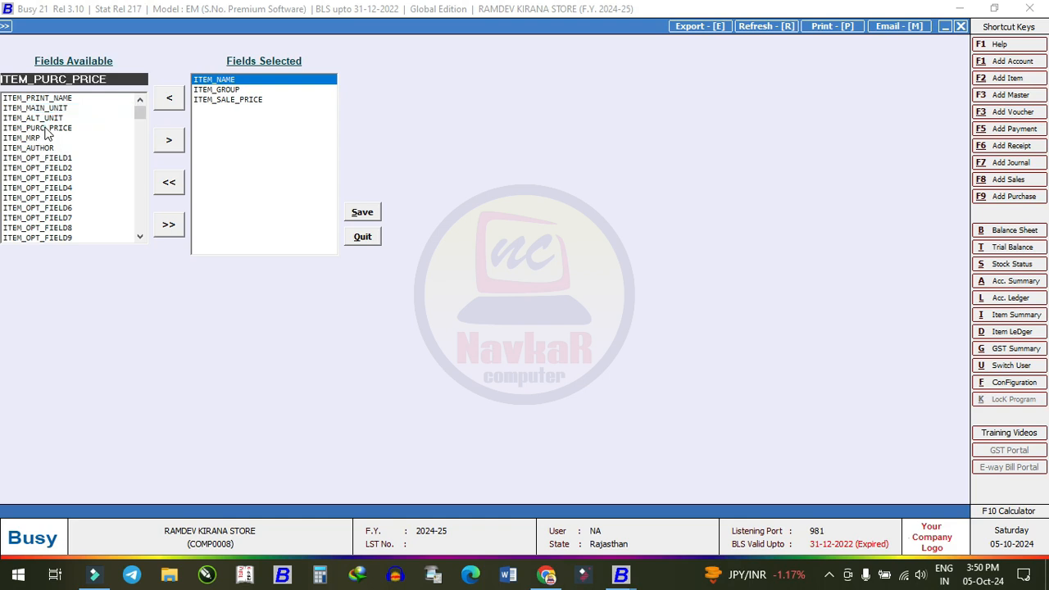
click(168, 140)
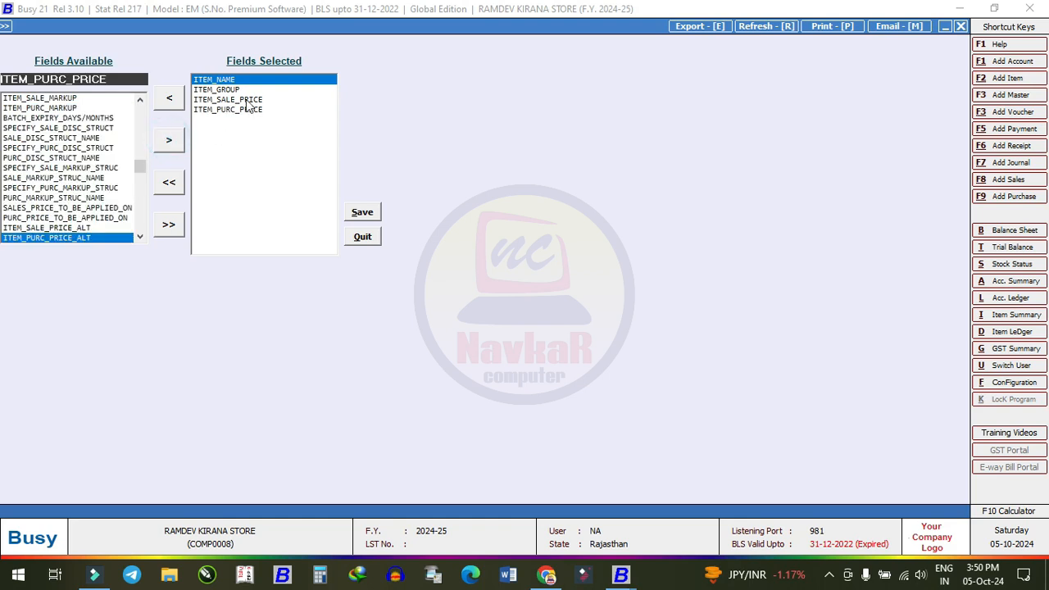
click(368, 216)
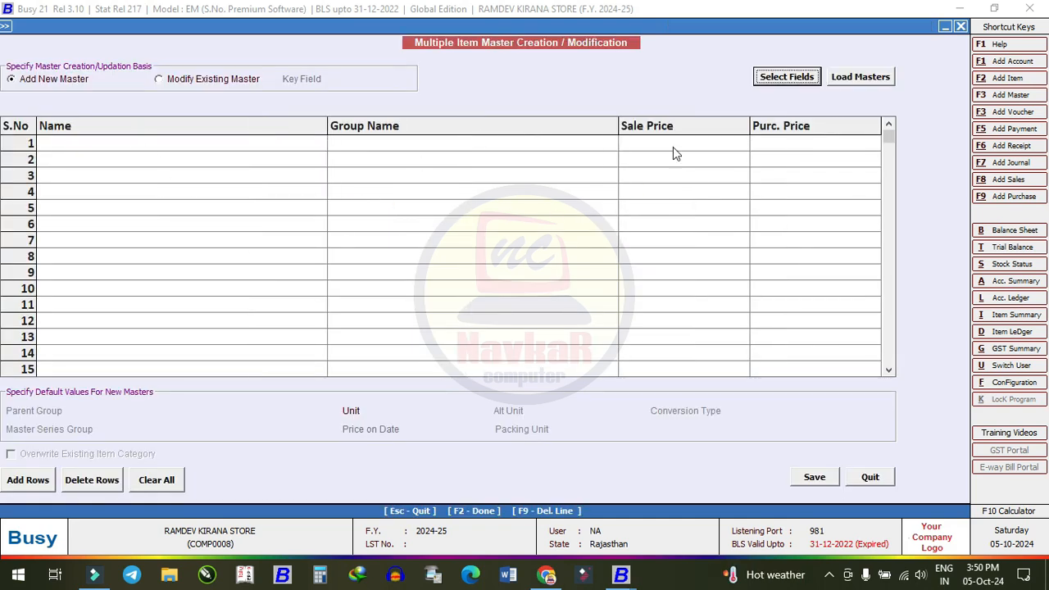
- Add ILAYCHI in group General with sale price 50 and purchase price 40
click(119, 143)
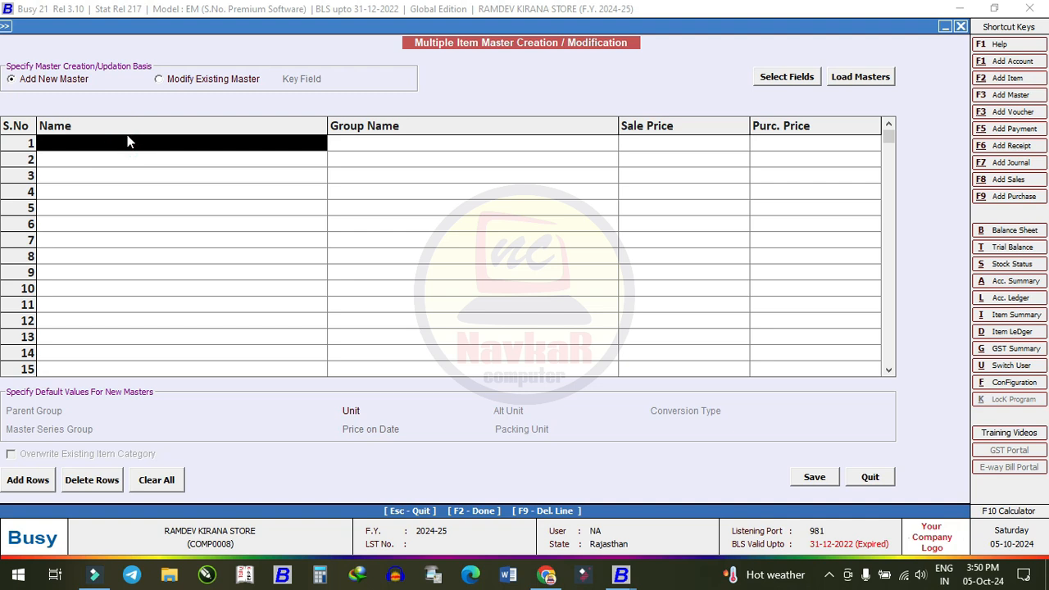
text(bASMATI)
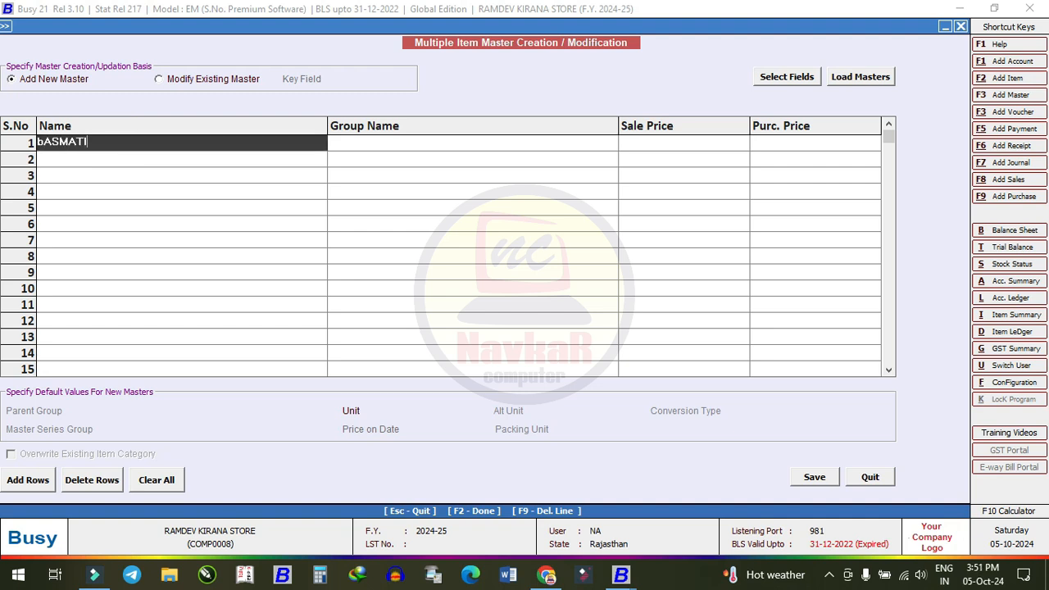
key(BackSpace)
key(BackSpace)
key(BackSpace)
key(BackSpace)
key(BackSpace)
key(BackSpace)
key(BackSpace)
key(BackSpace)
key(BackSpace)
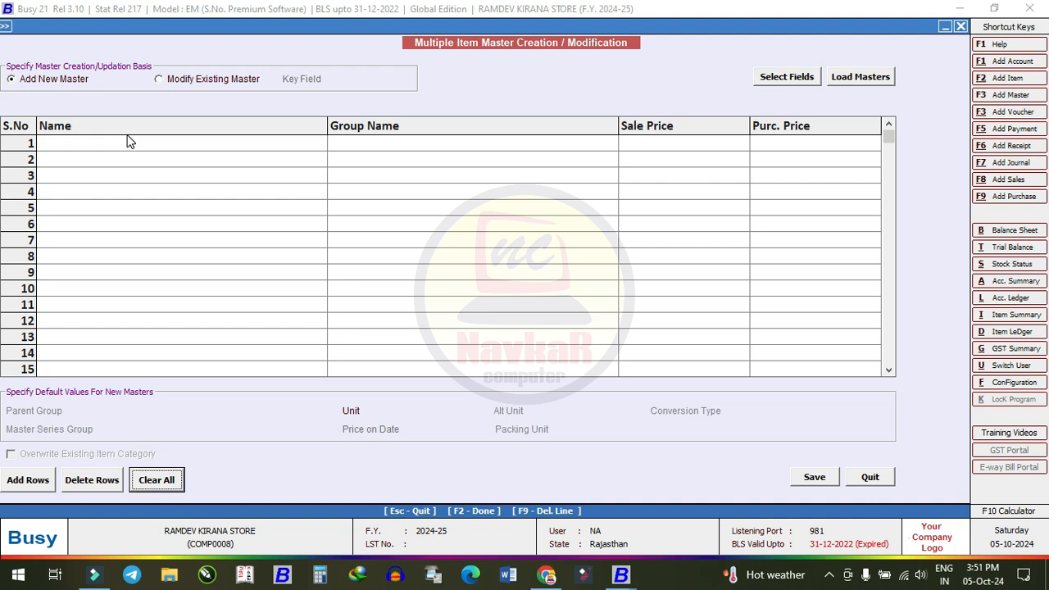
click(131, 141)
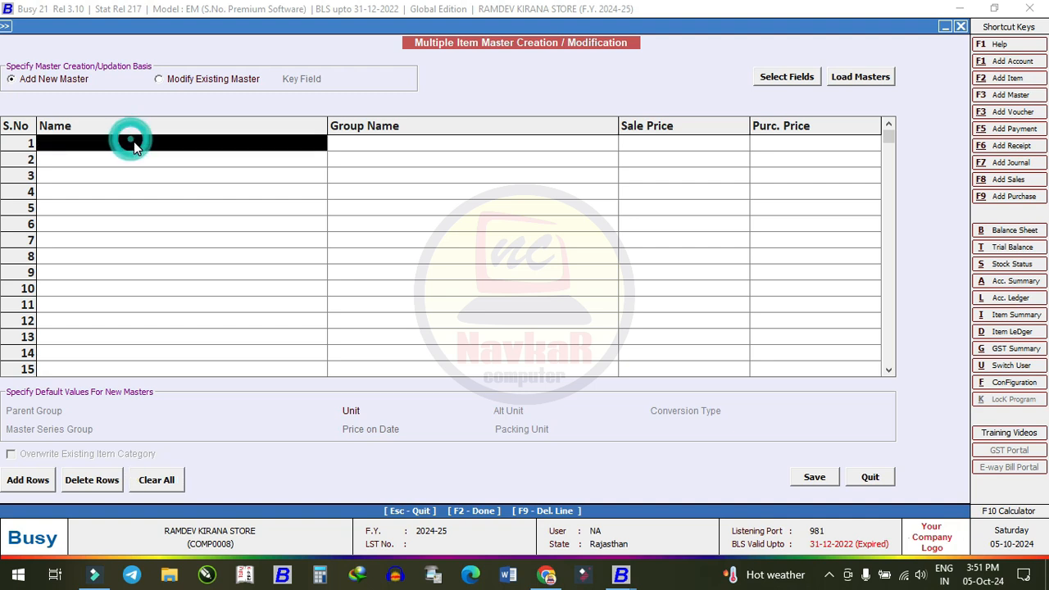
text(ILAYCHI)
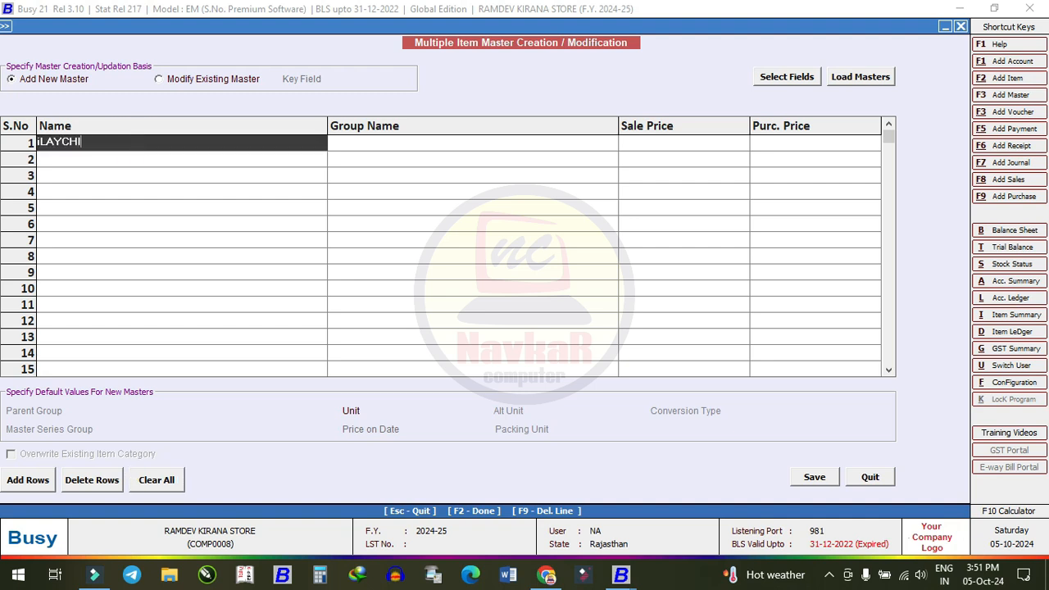
key(Return)
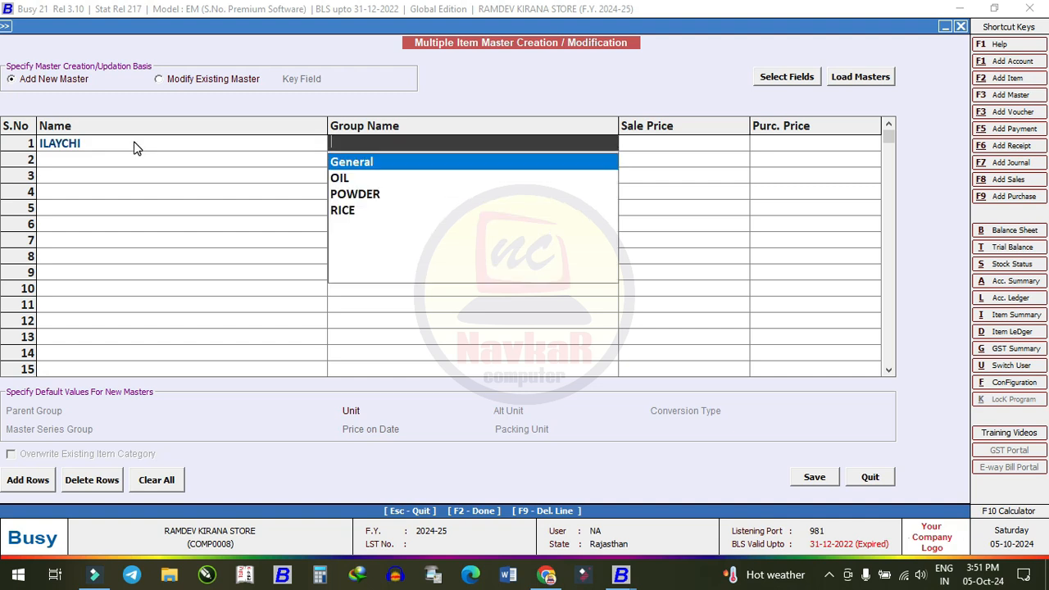
key(Down)
key(Down)
key(Down)
key(Up)
key(Up)
key(Up)
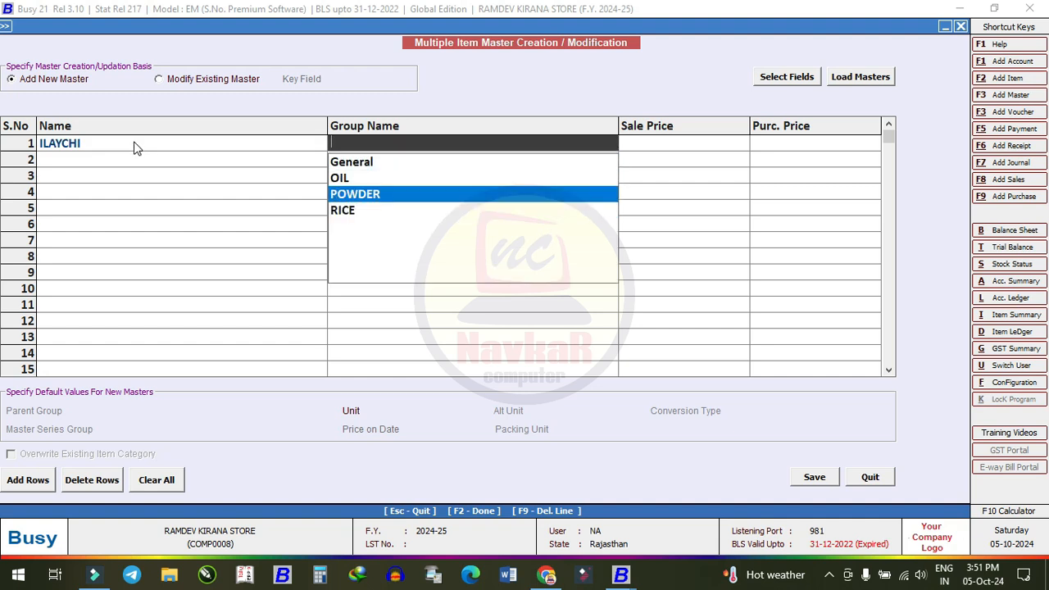
key(Return)
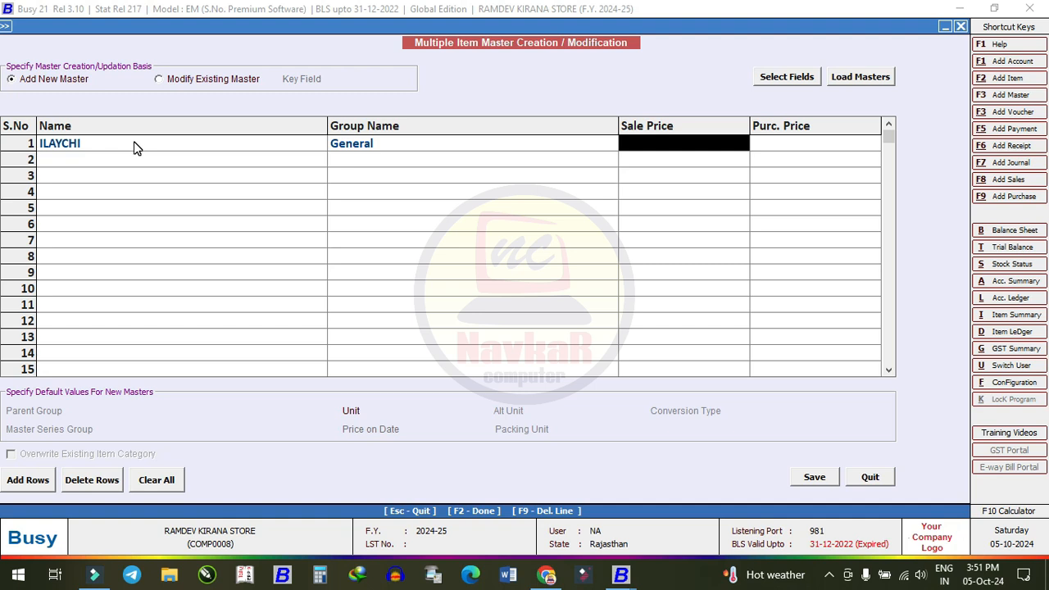
text(50)
key(Return)
text(40)
key(Return)
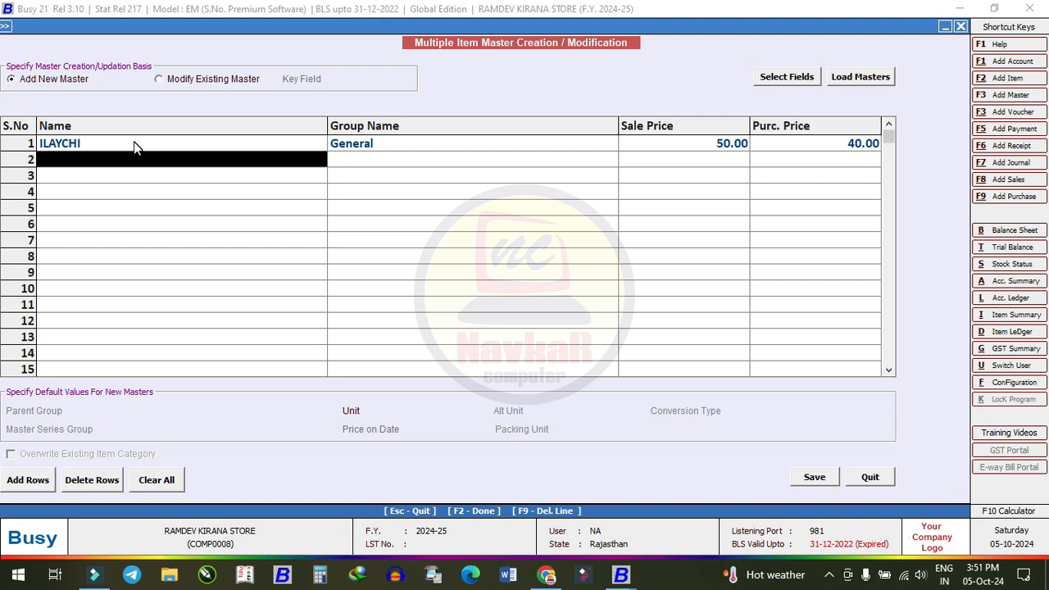
- Add LUX SOAP under a new SOAP item group, sale price 70, purchase price 50
text(sOAP)
key(BackSpace)
key(BackSpace)
key(BackSpace)
key(BackSpace)
text(X SO)
key(Return)
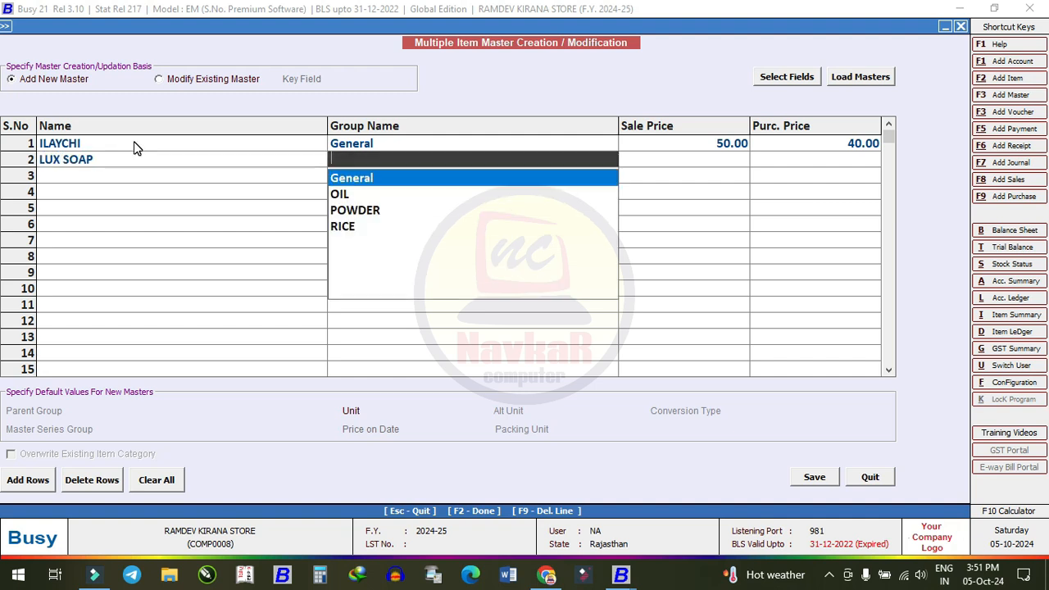
key(F3)
text(SHP)
key(BackSpace)
text(AP)
key(Return)
key(Return)
text(Y)
key(Return)
key(Return)
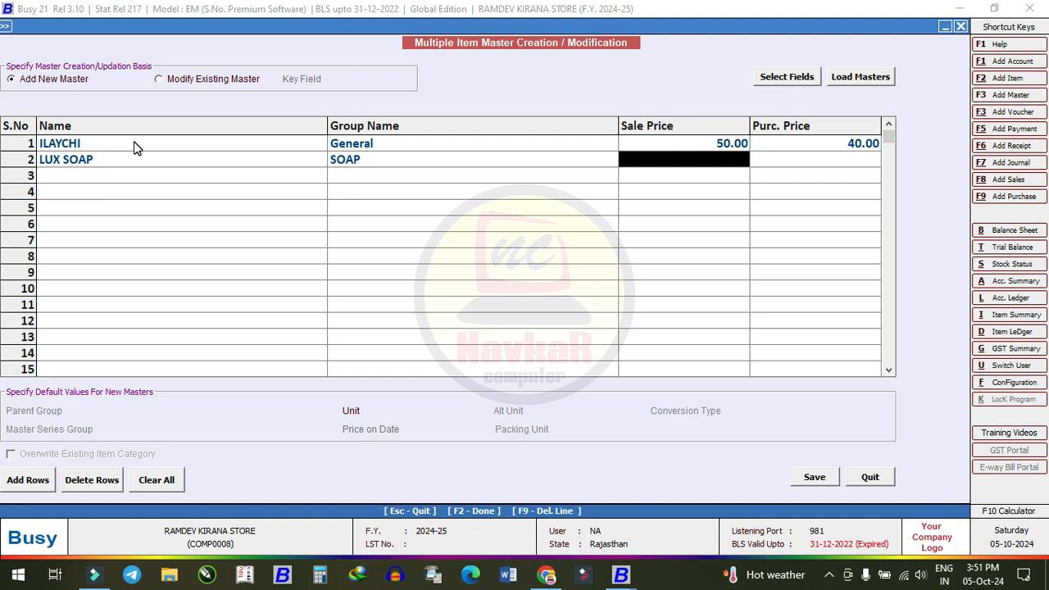
text(70)
key(Return)
text(50)
key(Return)
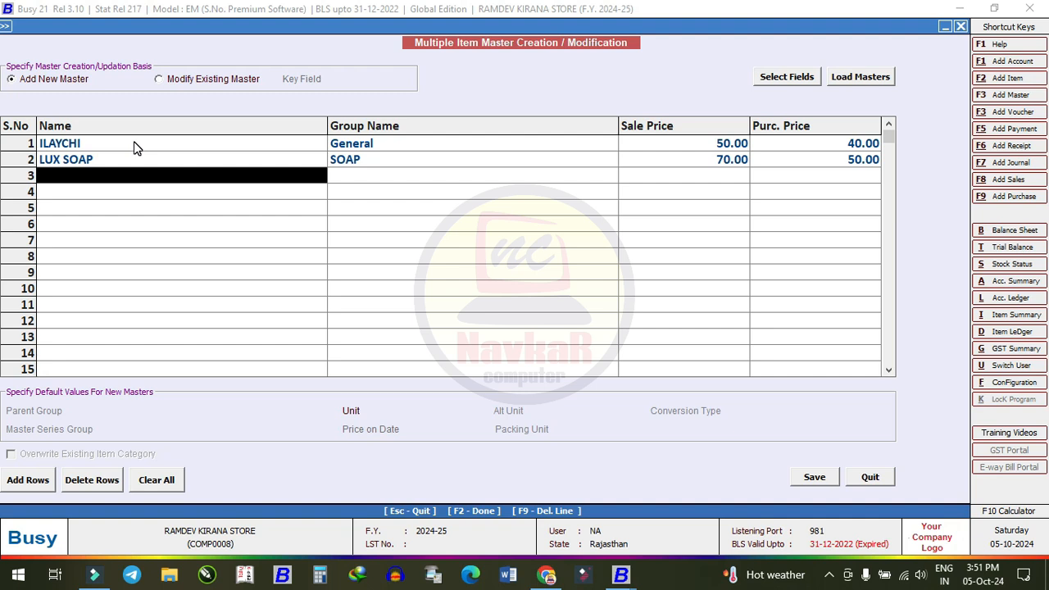
- Add GHEE (sale 700, purchase 650) and AGARBATTI (sale 100, purchase 120) under General
text(GHEE)
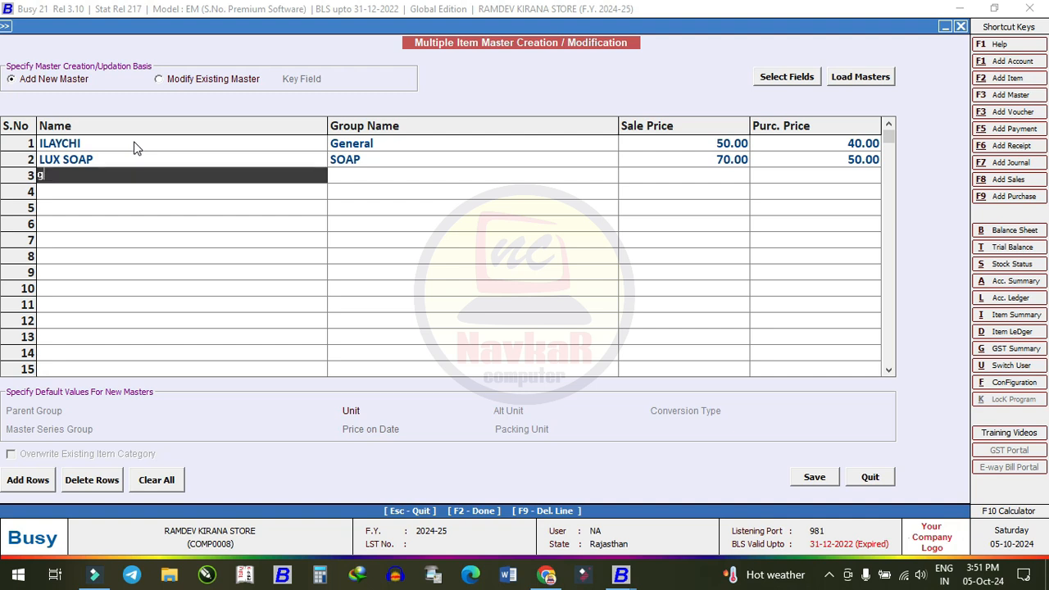
key(Return)
text(G)
key(Return)
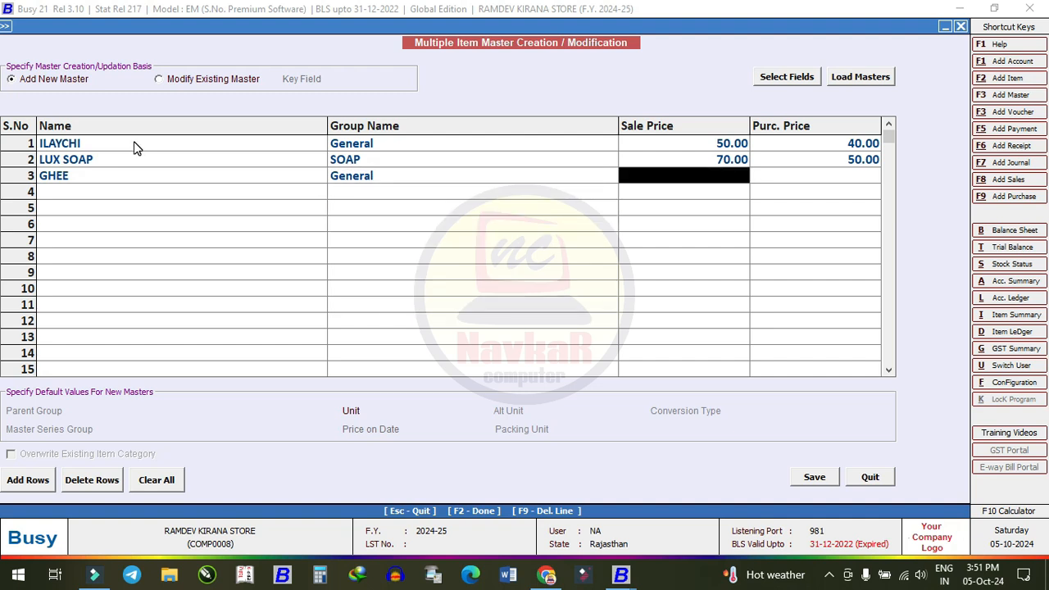
text(700)
key(Return)
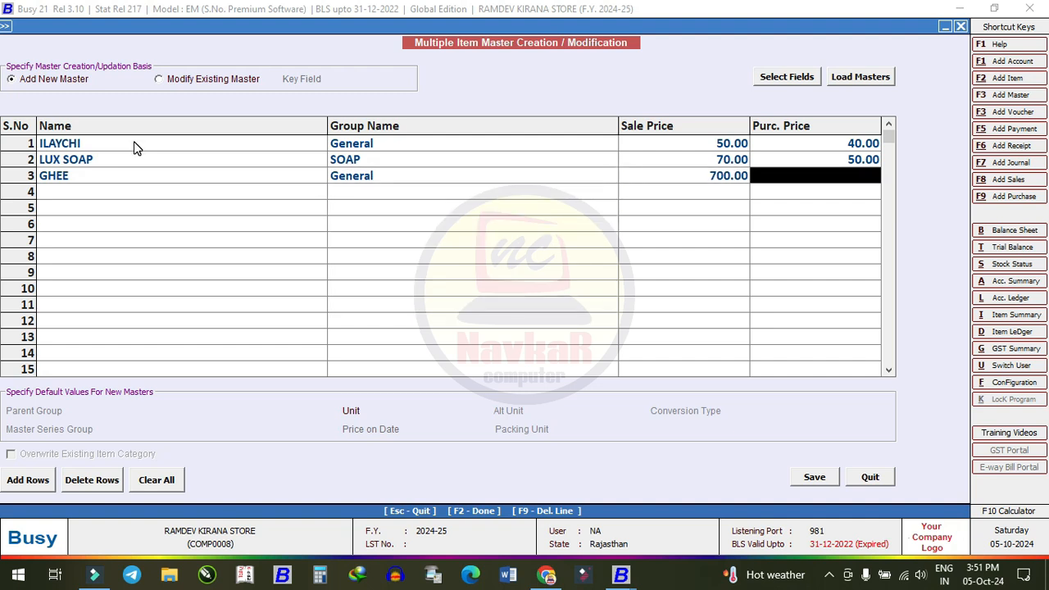
text(6)
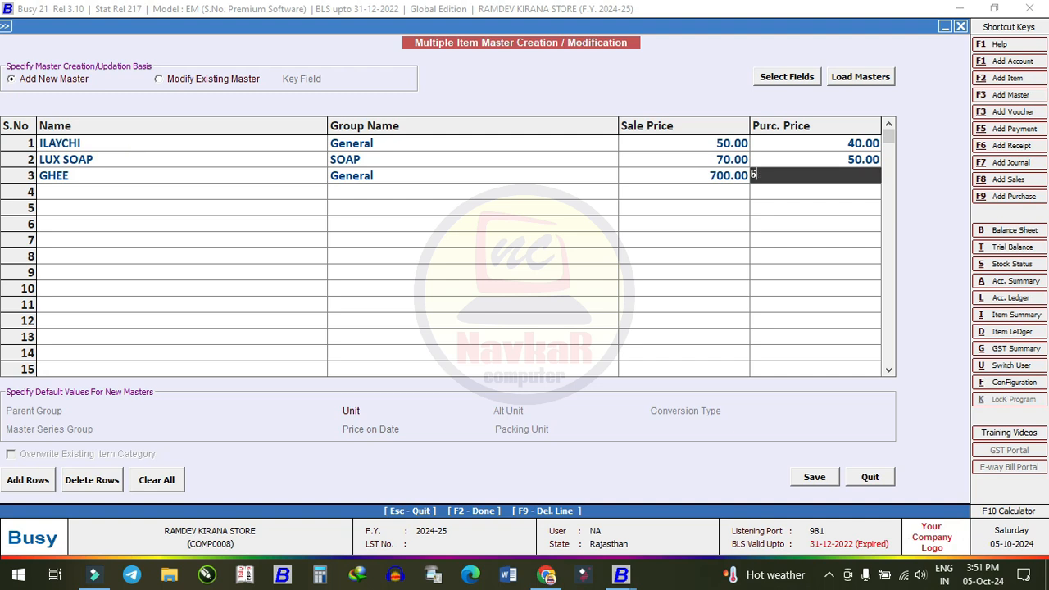
text(50)
key(Return)
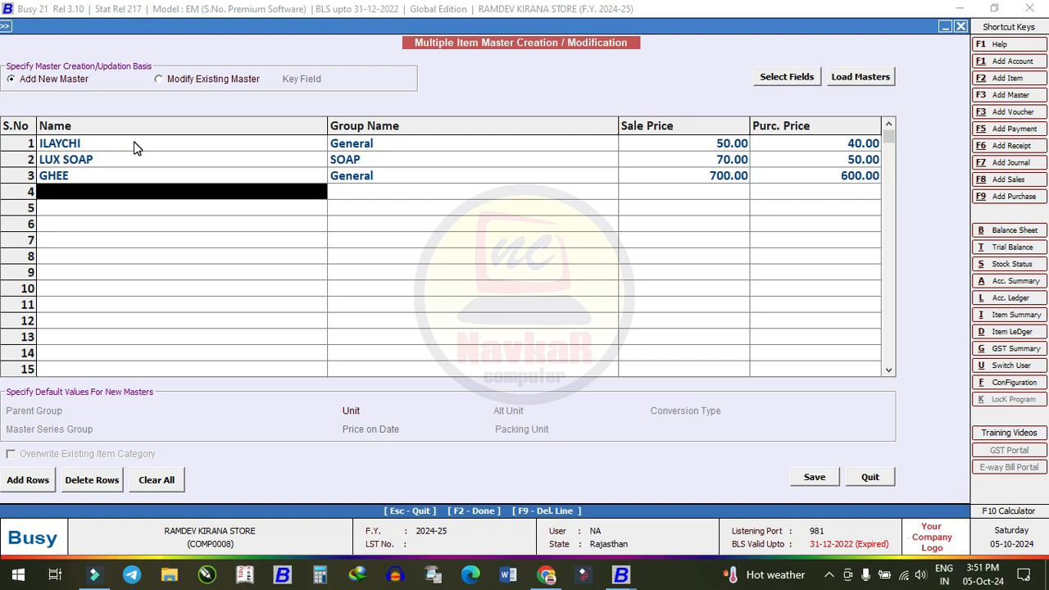
text(sOYA)
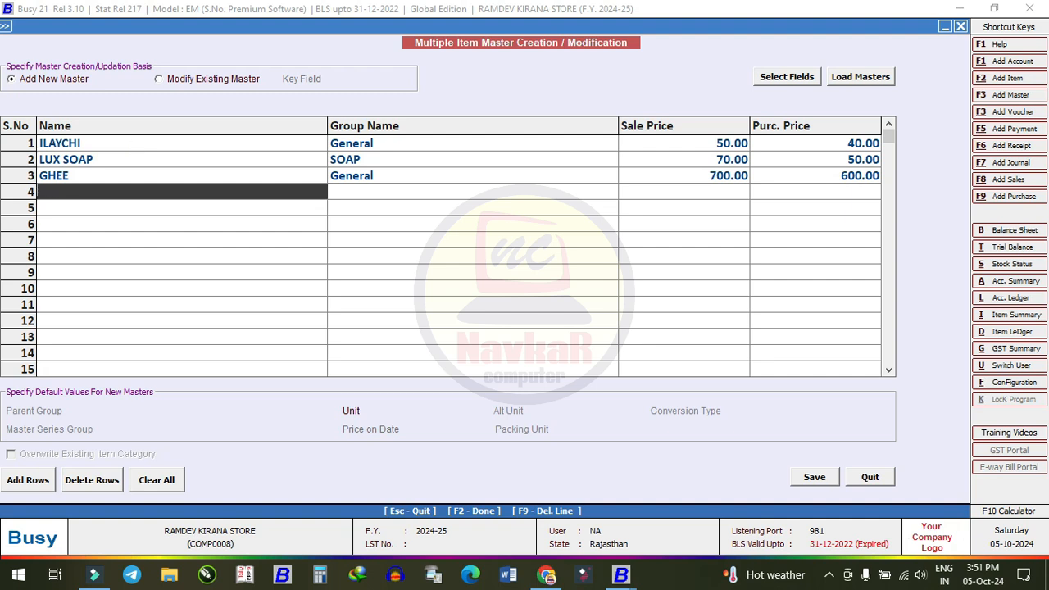
text(AGARBATTI)
key(Return)
key(Return)
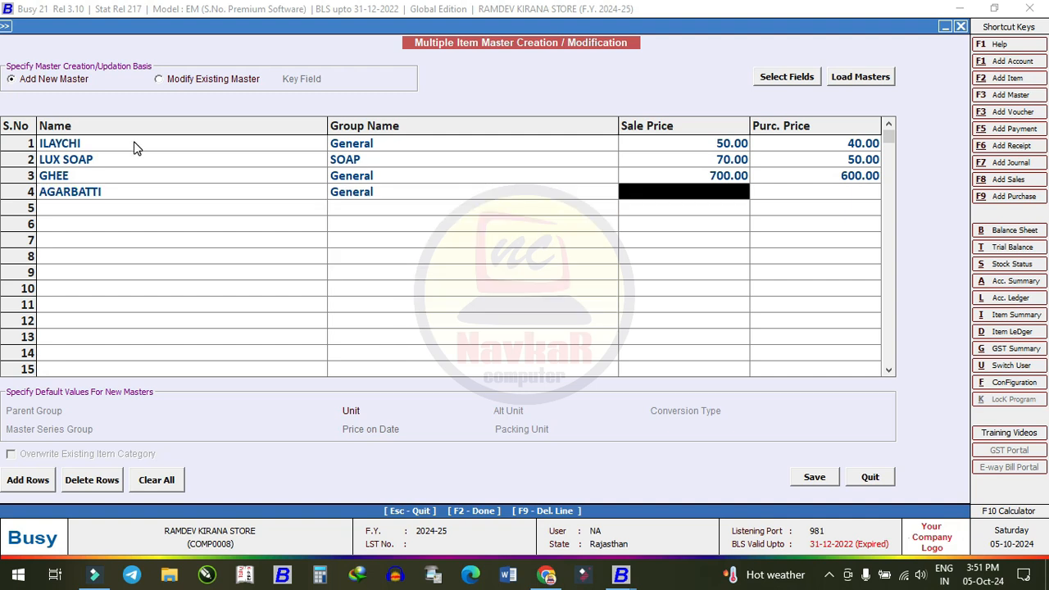
text(100)
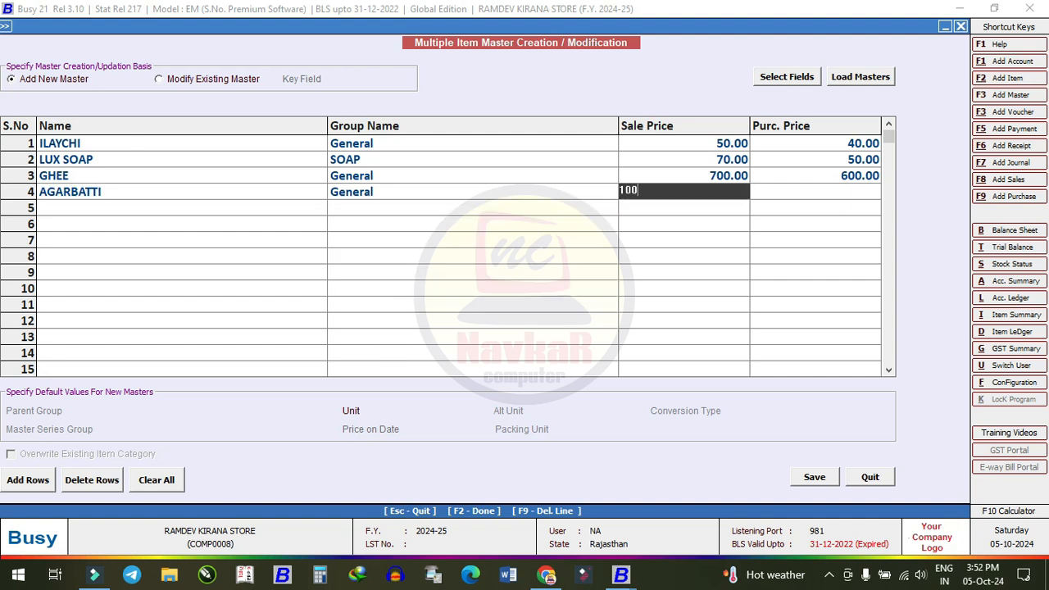
key(Return)
text(90)
key(BackSpace)
key(BackSpace)
text(120)
key(Return)
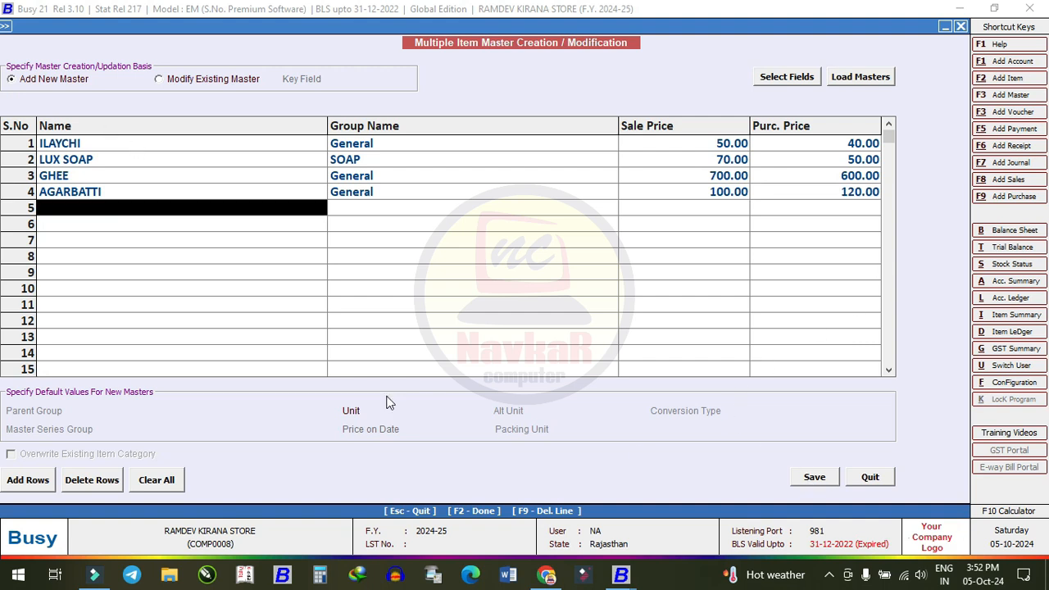
- Set Pcs. as the default unit and save the four new item masters
click(407, 413)
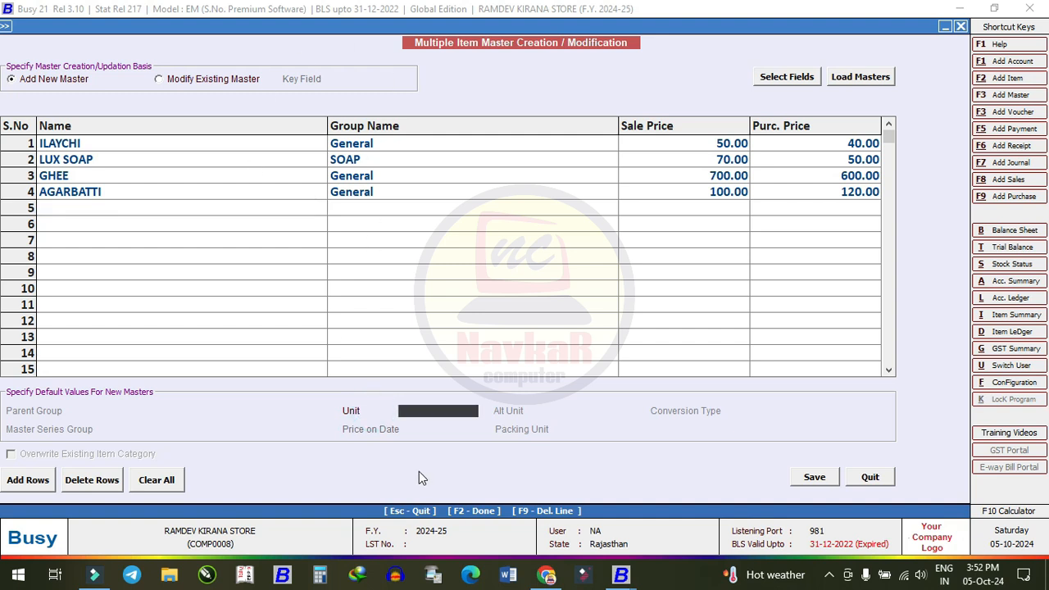
text(K)
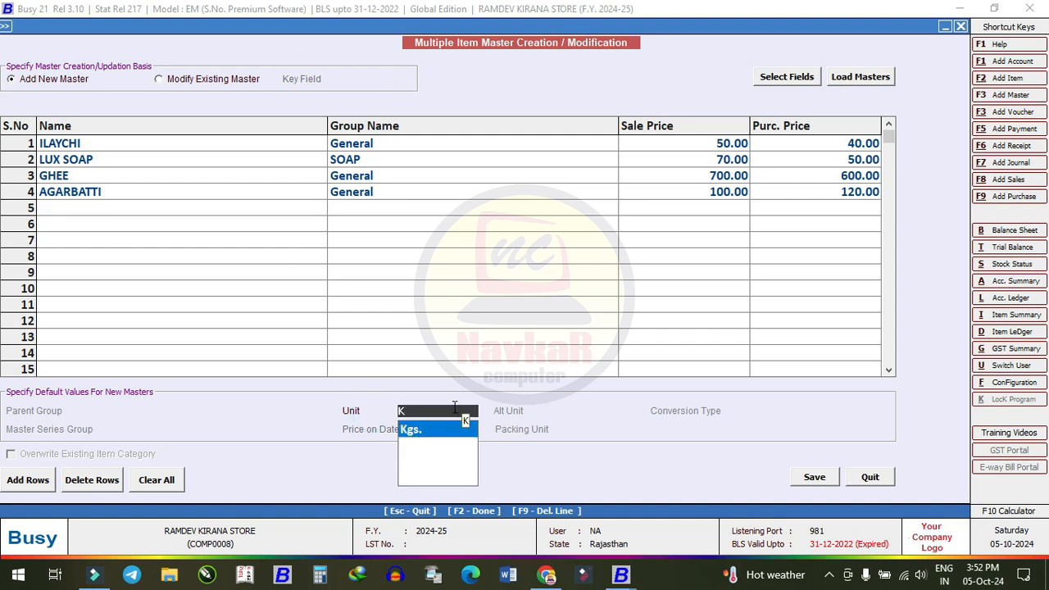
key(BackSpace)
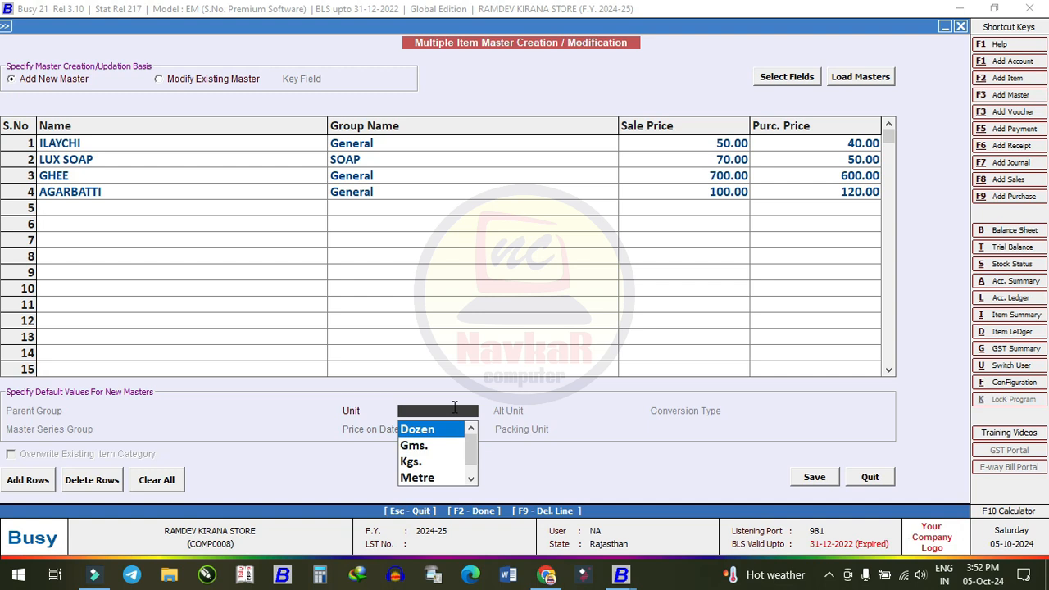
text(P)
click(449, 431)
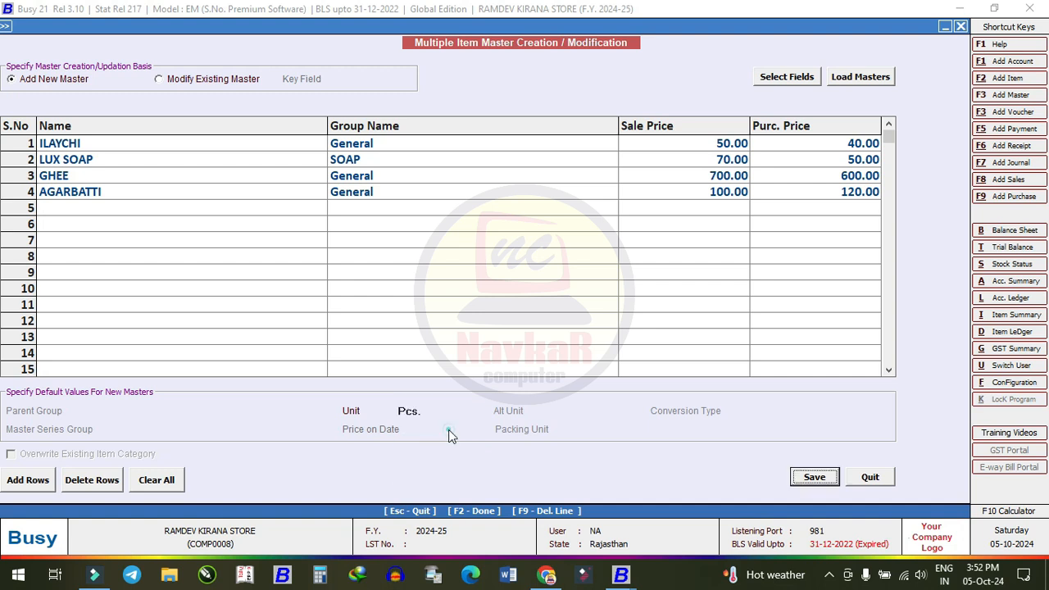
click(823, 475)
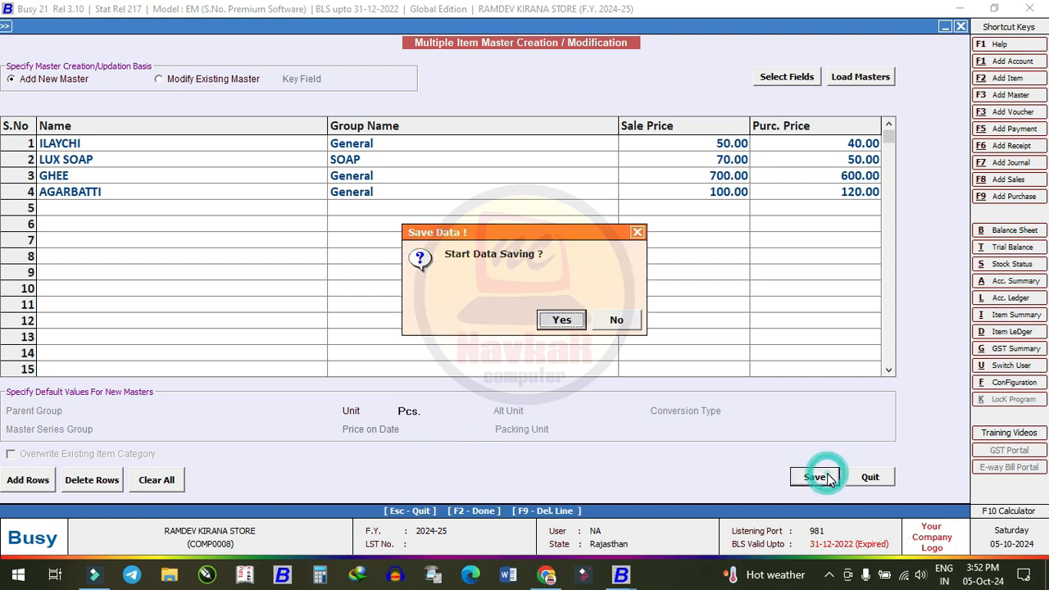
click(578, 319)
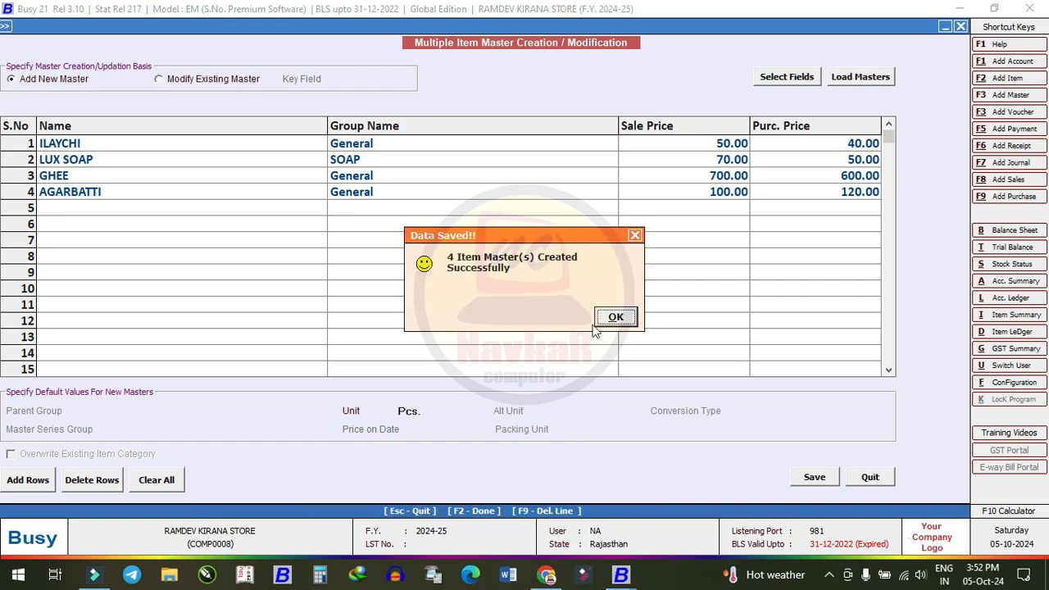
click(614, 316)
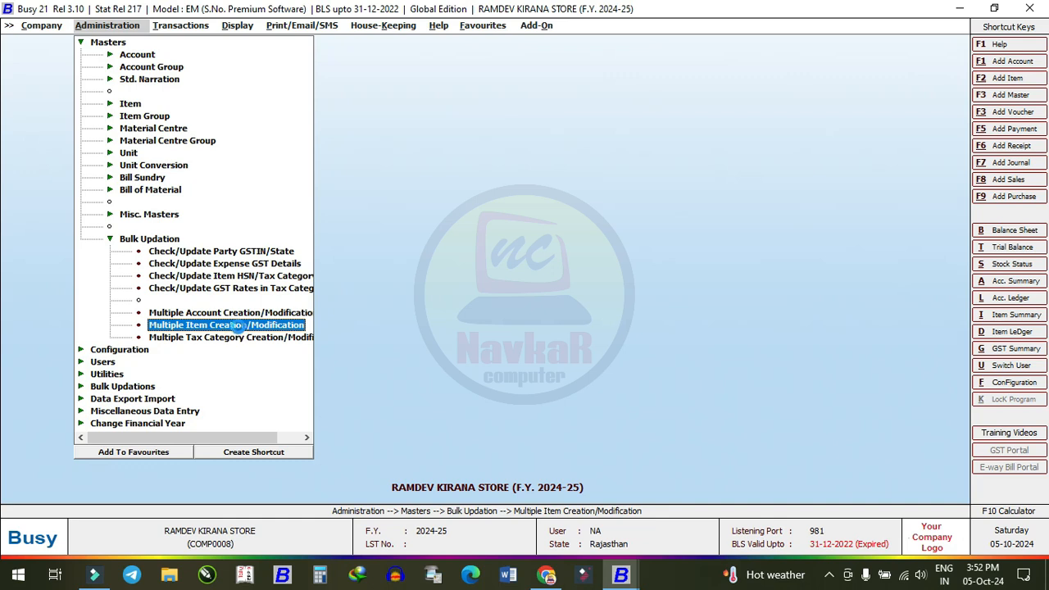
- Load the GHEE and ILAYCHI items into the Multiple Item modification grid
double_click(240, 330)
click(163, 78)
click(867, 77)
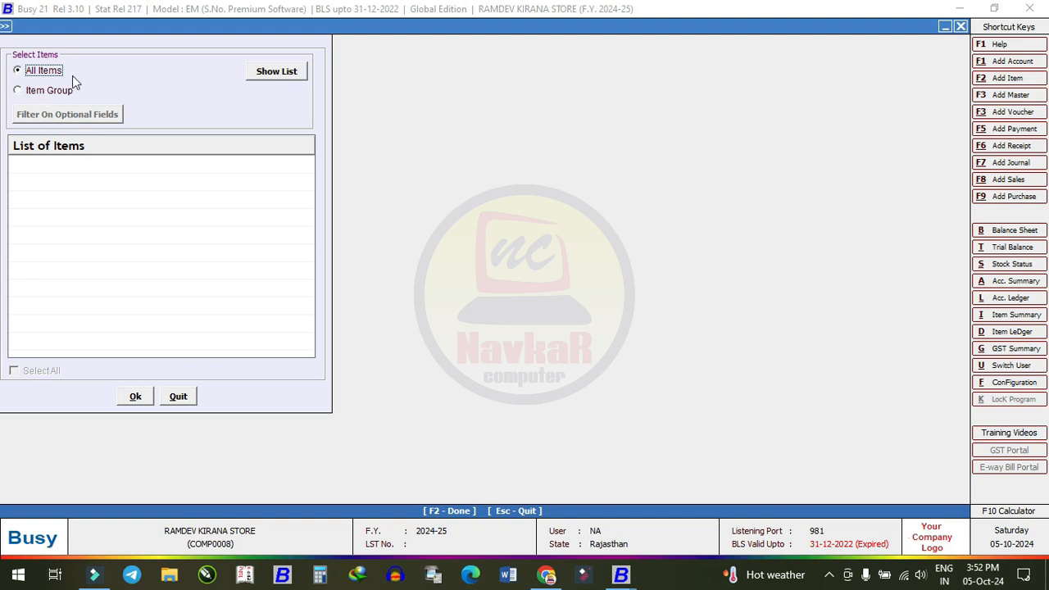
click(294, 72)
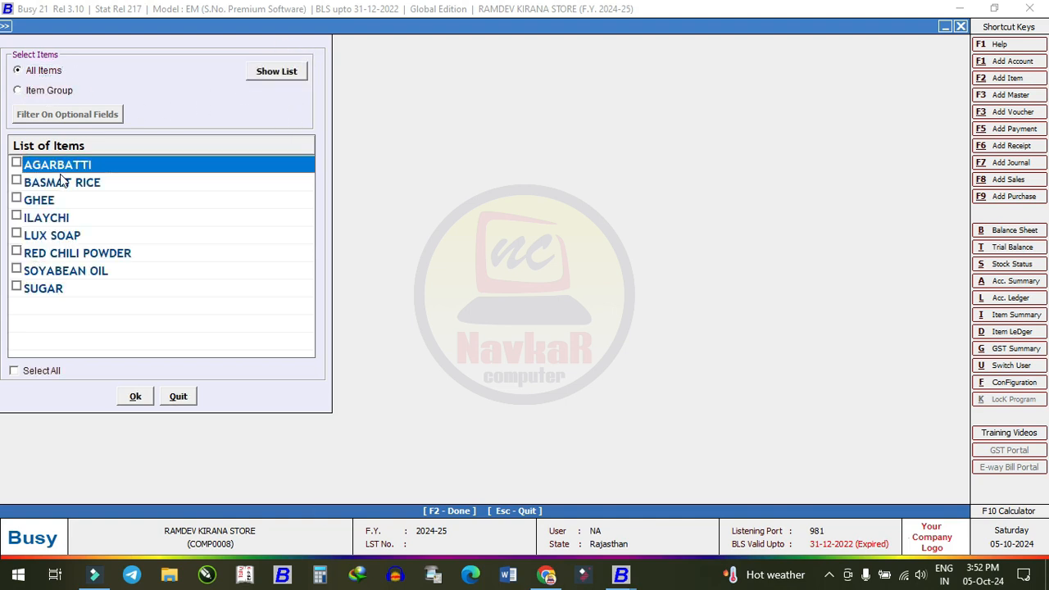
click(17, 163)
click(16, 163)
click(16, 200)
click(17, 216)
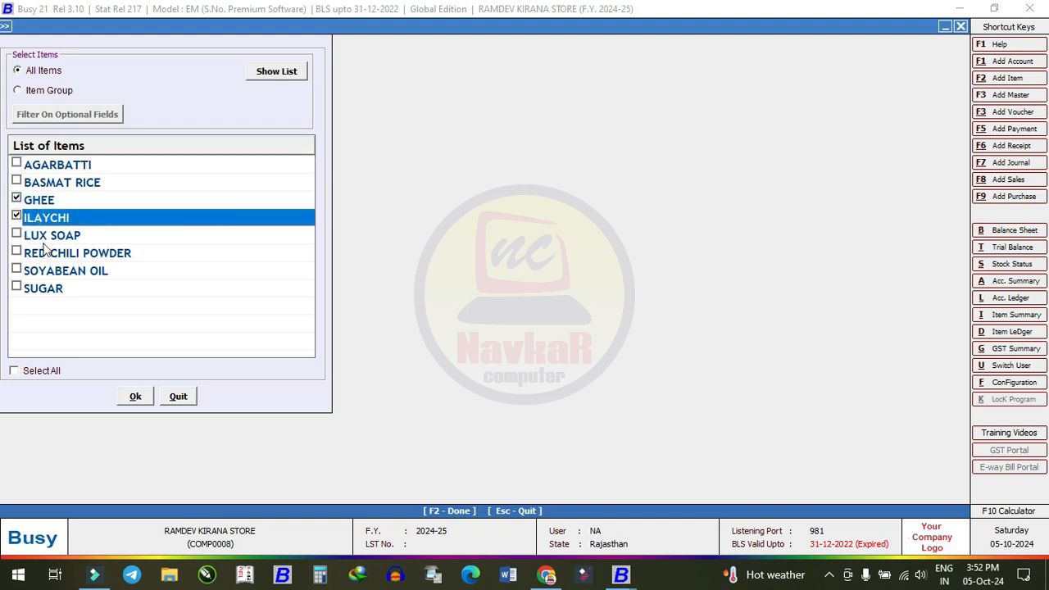
click(135, 396)
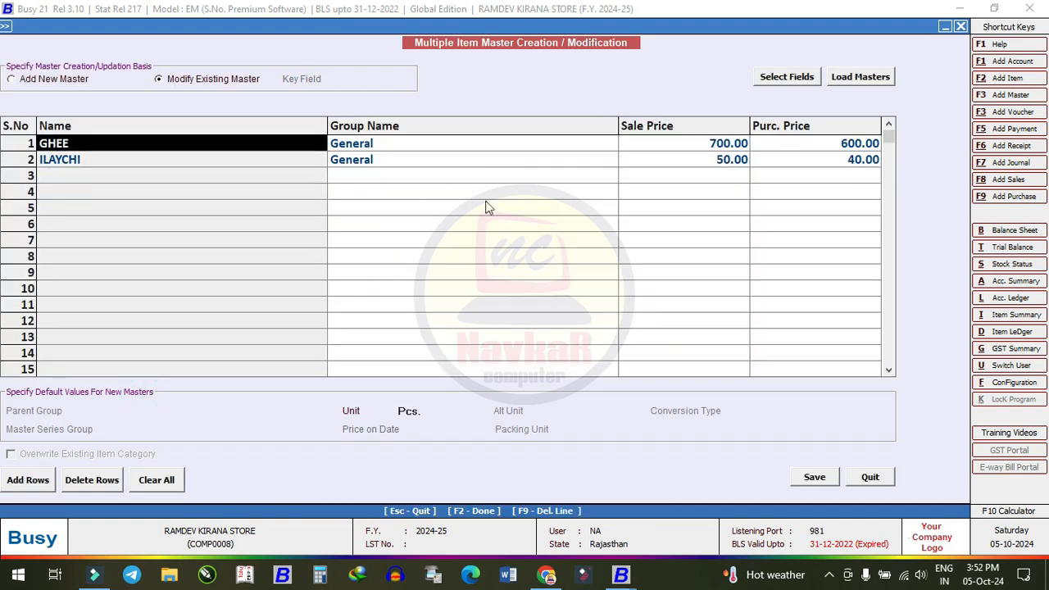
- Set the unit of both items to Kgs. and save the changes
click(411, 414)
text(Pc)
key(BackSpace)
key(BackSpace)
text(KG)
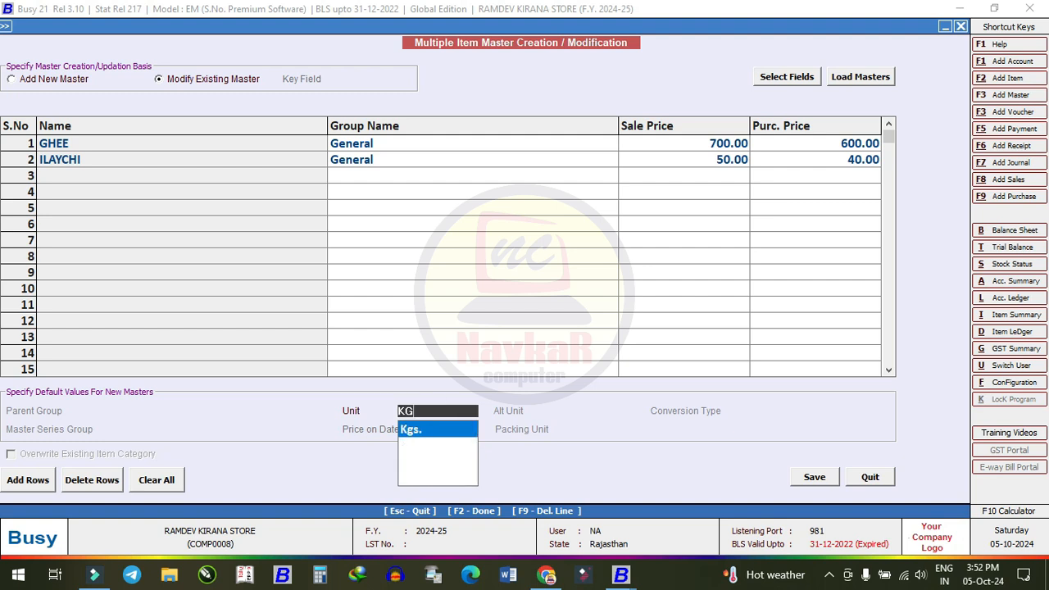
click(434, 431)
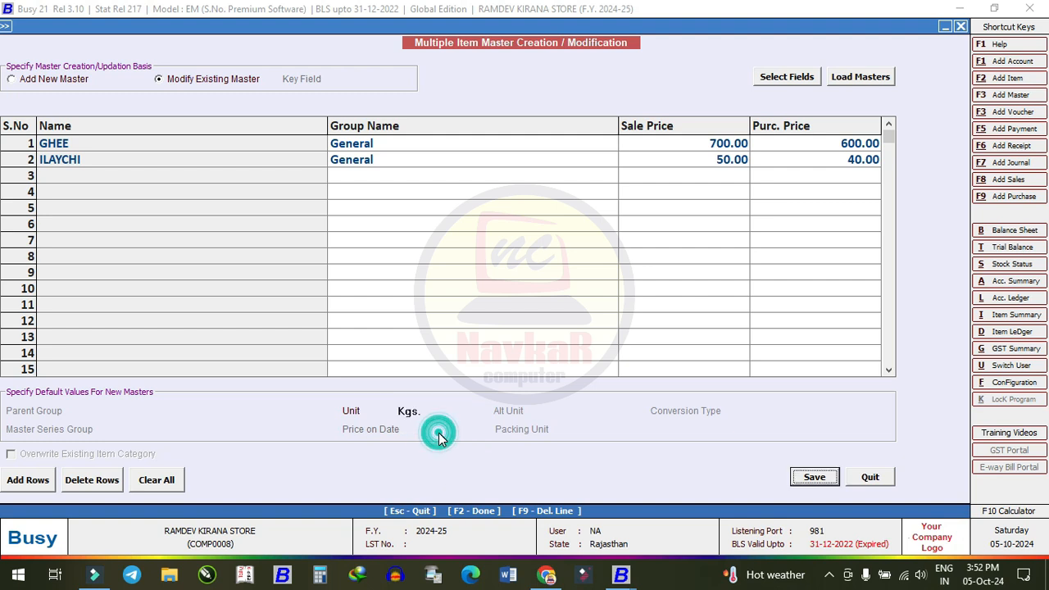
click(817, 478)
click(567, 325)
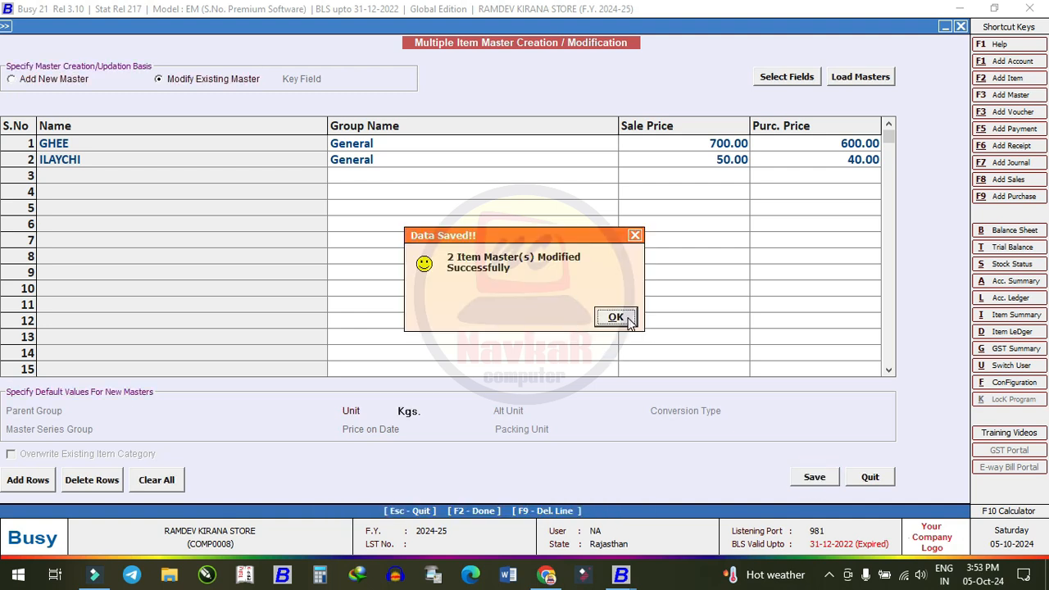
click(628, 319)
- Start modifying existing accounts, filtering by the Expenses (Indirect/Admn.) account group
click(253, 312)
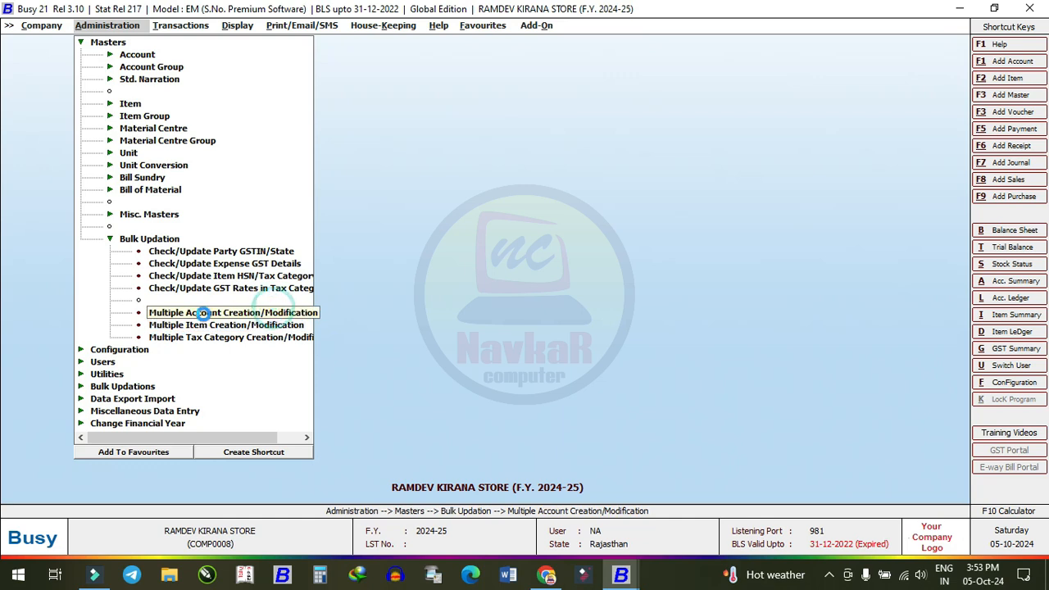
click(197, 79)
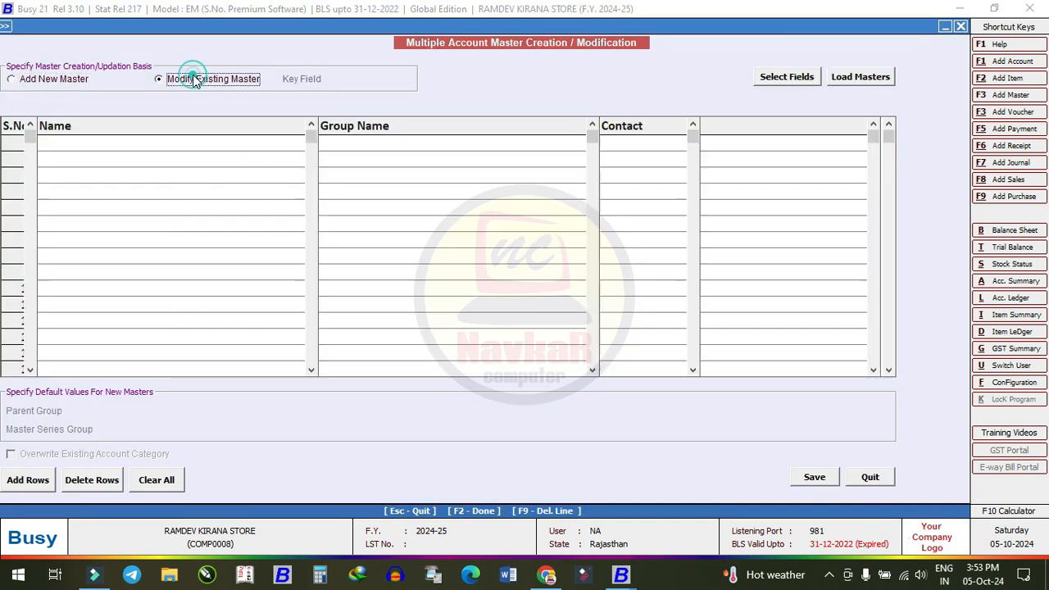
click(879, 78)
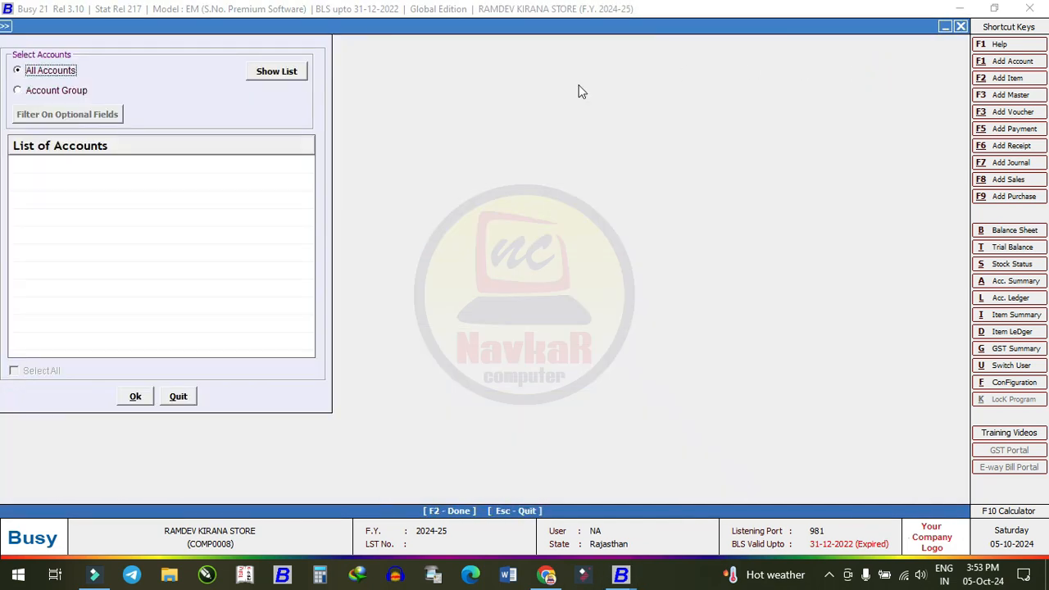
click(48, 92)
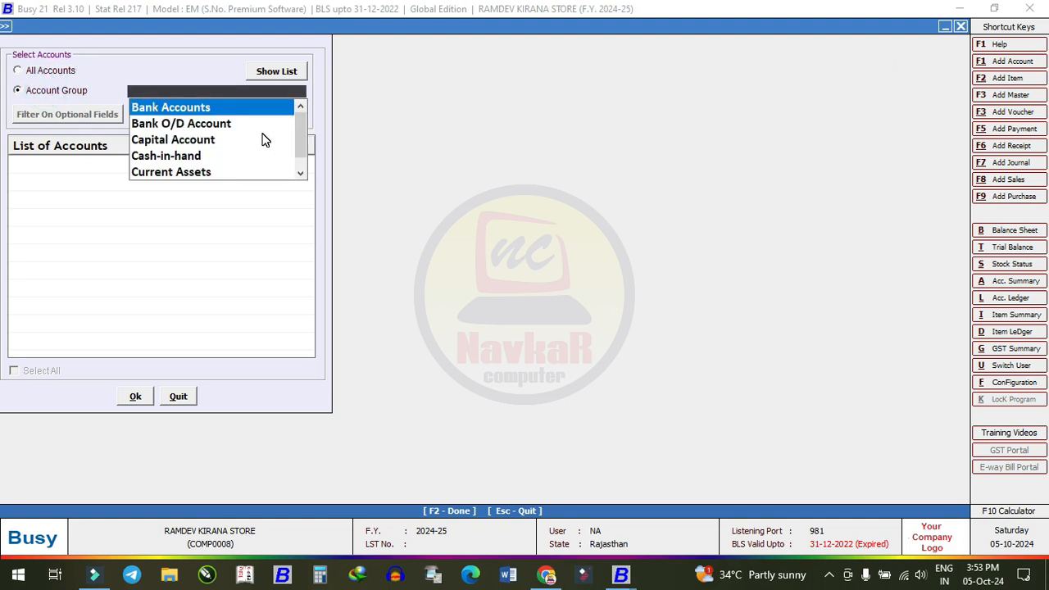
text(INDI)
key(Return)
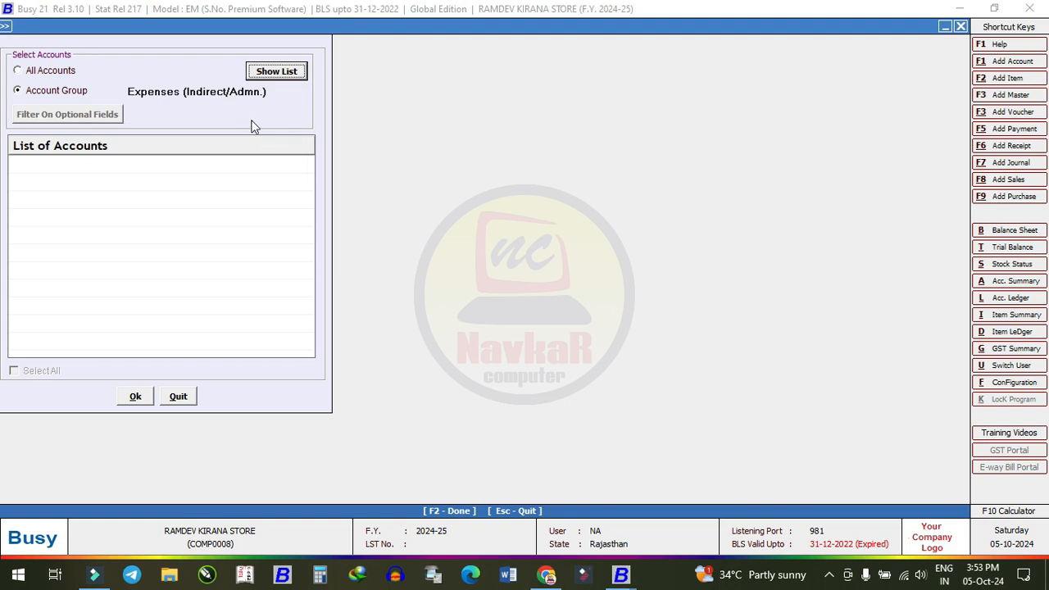
- List that group's accounts, tick RENT A/C and load it into the grid
click(277, 72)
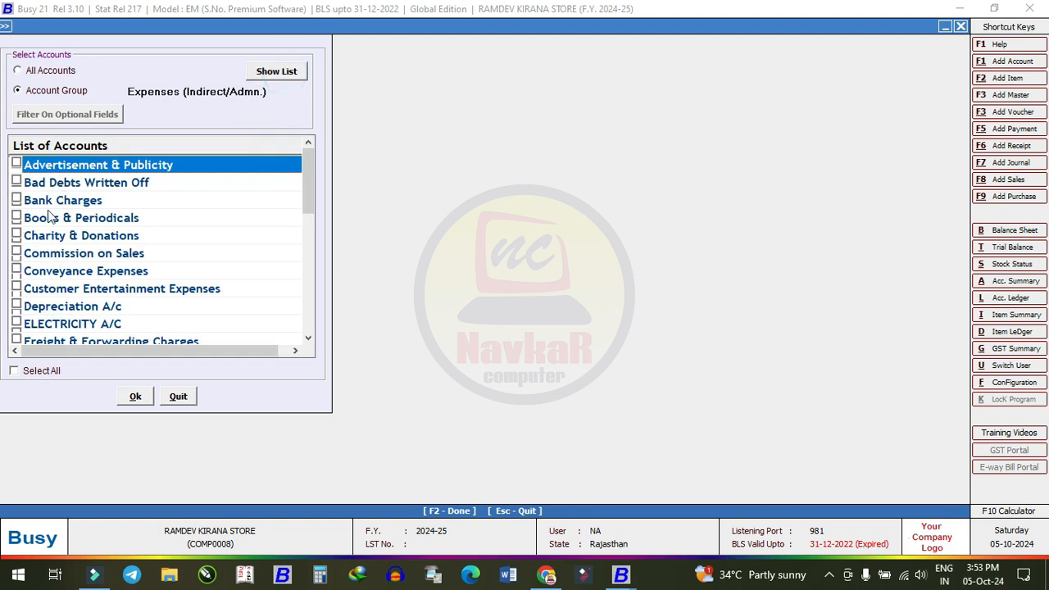
scroll(72, 316, down, 7)
scroll(73, 311, up, 2)
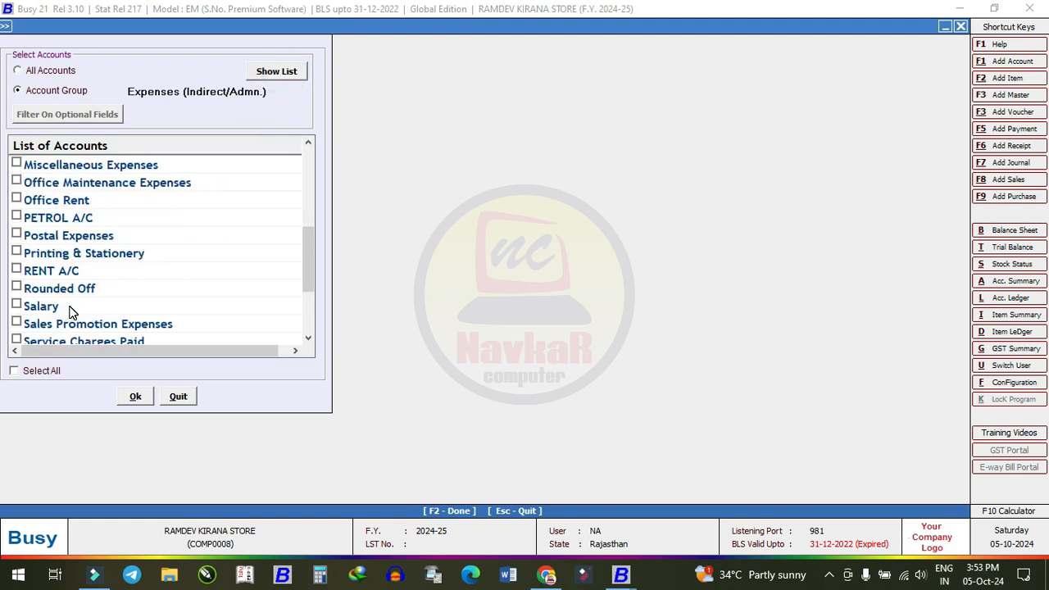
click(16, 271)
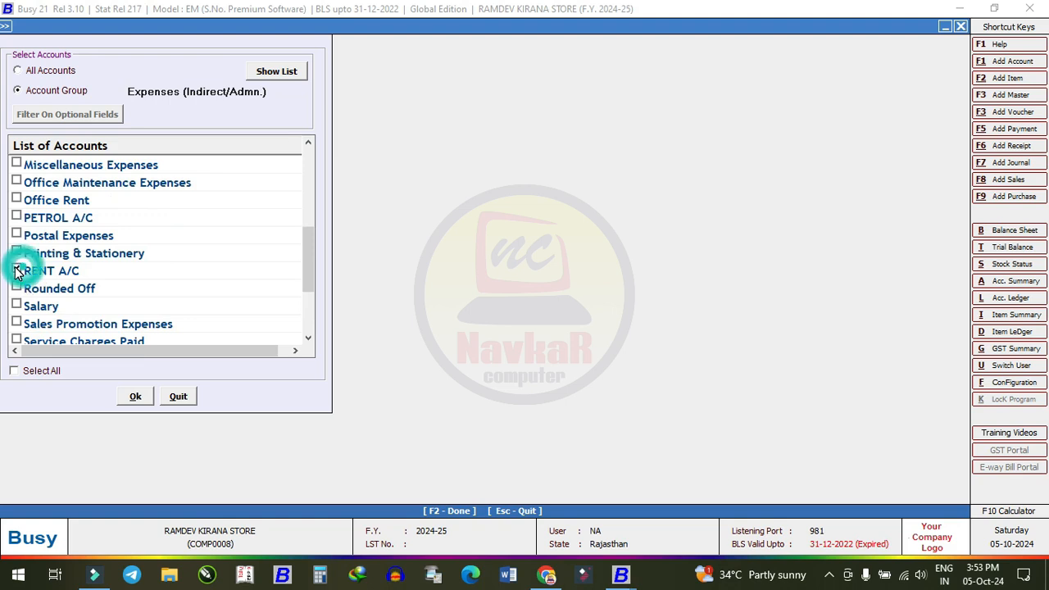
click(135, 396)
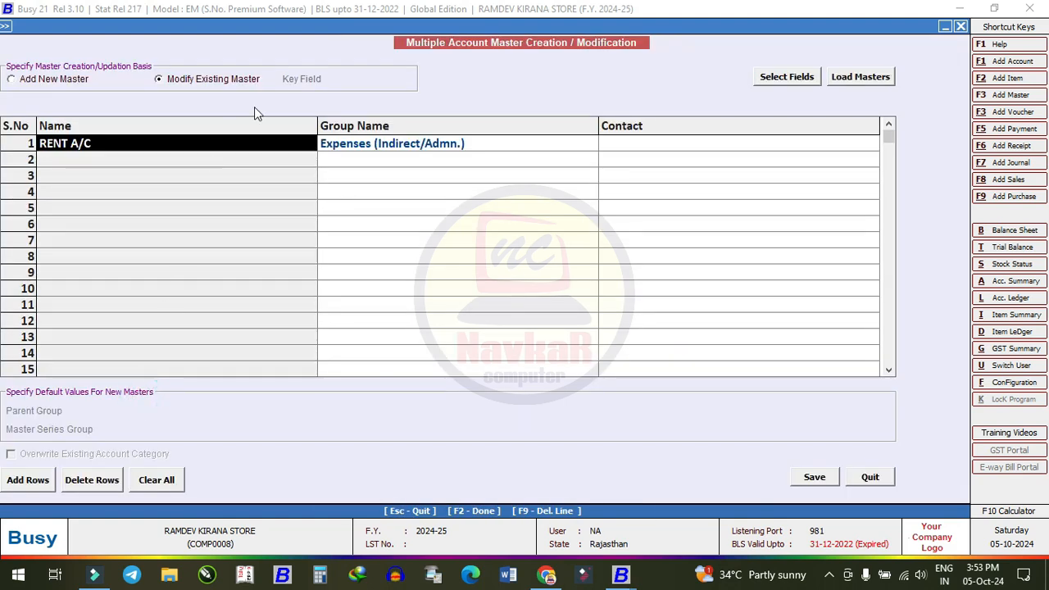
- Check RENT A/C's group and contact cells, then quit the form without saving
click(434, 144)
click(676, 156)
click(674, 143)
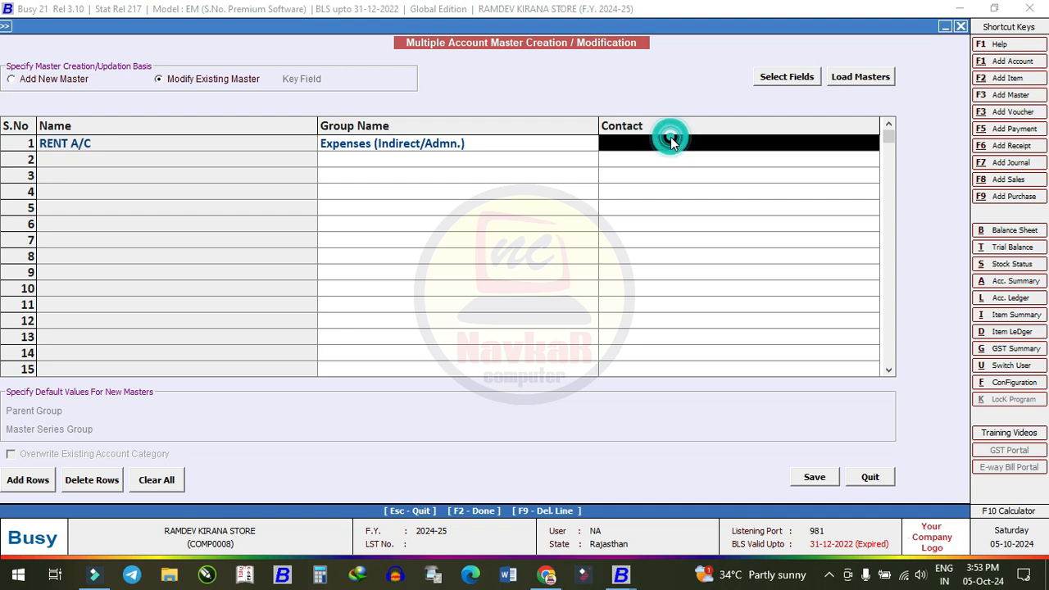
click(866, 477)
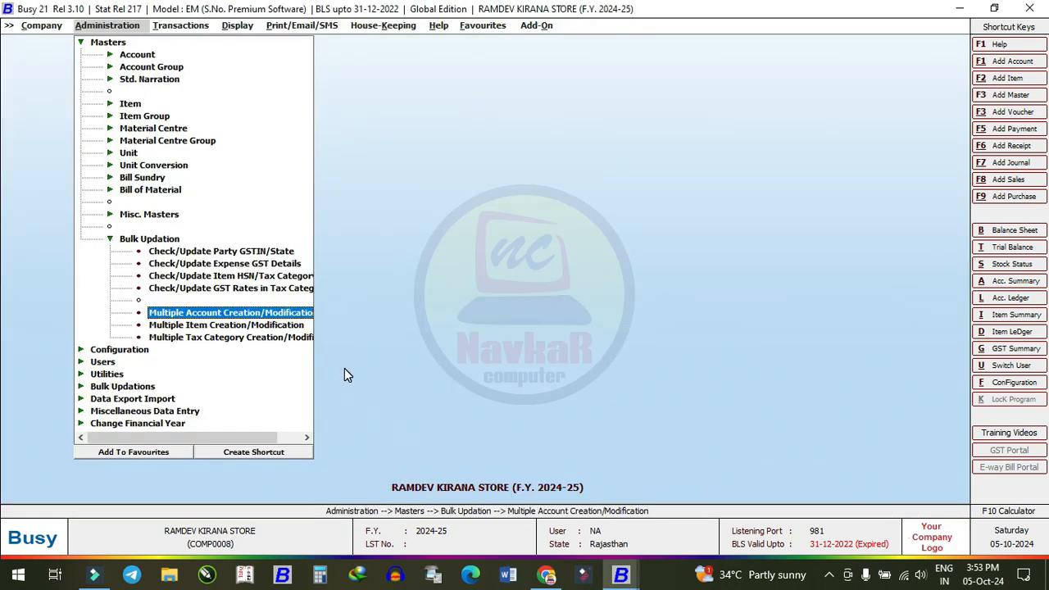